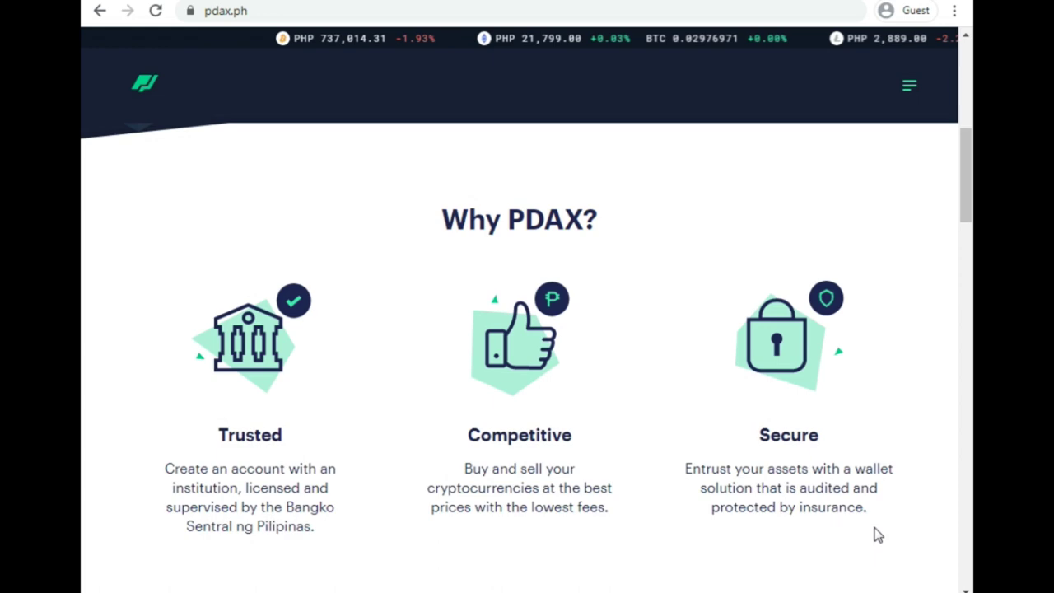
# - Scroll down to the Our Partners logos, then back up to the opening banner
pyautogui.scroll(-8, 877, 535)
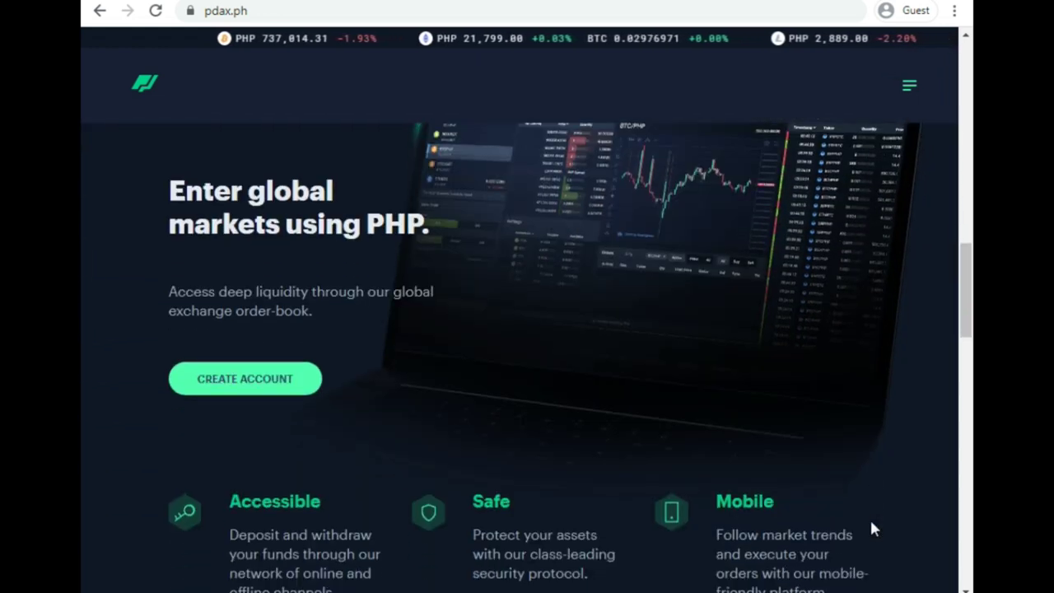
pyautogui.scroll(-4, 873, 529)
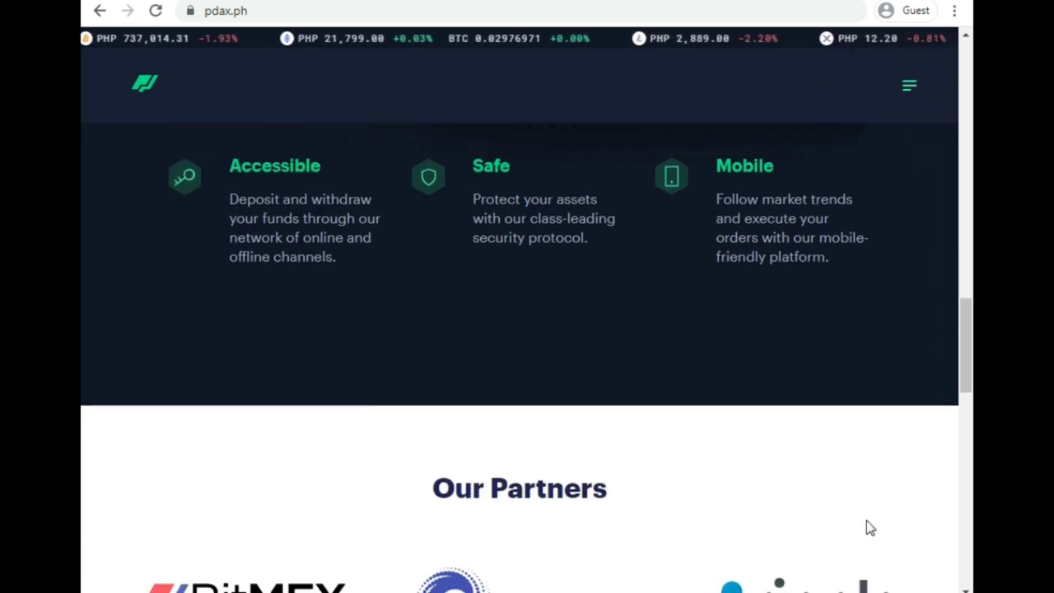
pyautogui.scroll(-4, 866, 521)
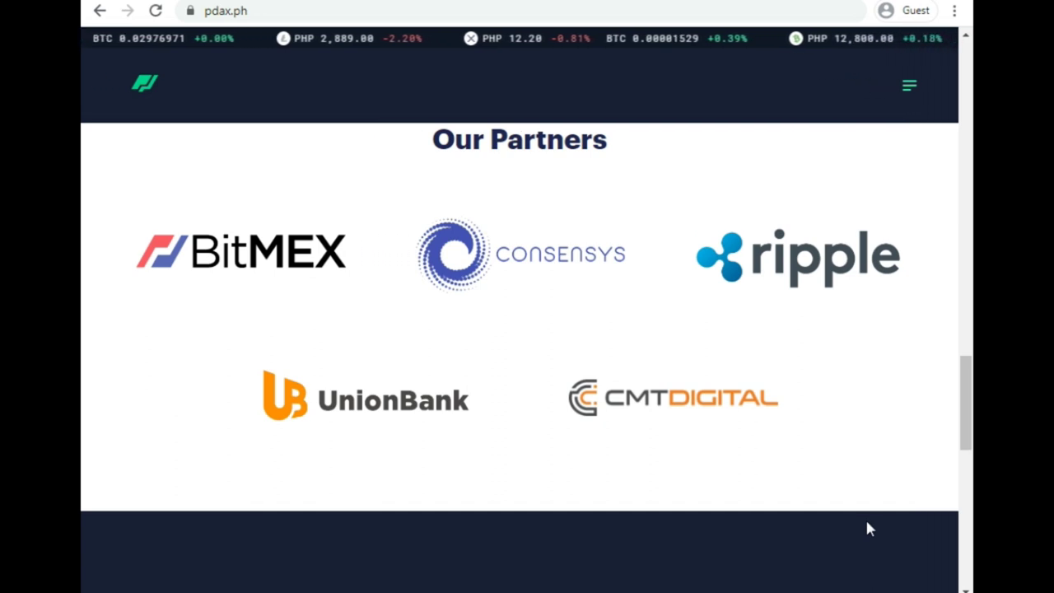
pyautogui.scroll(5, 911, 345)
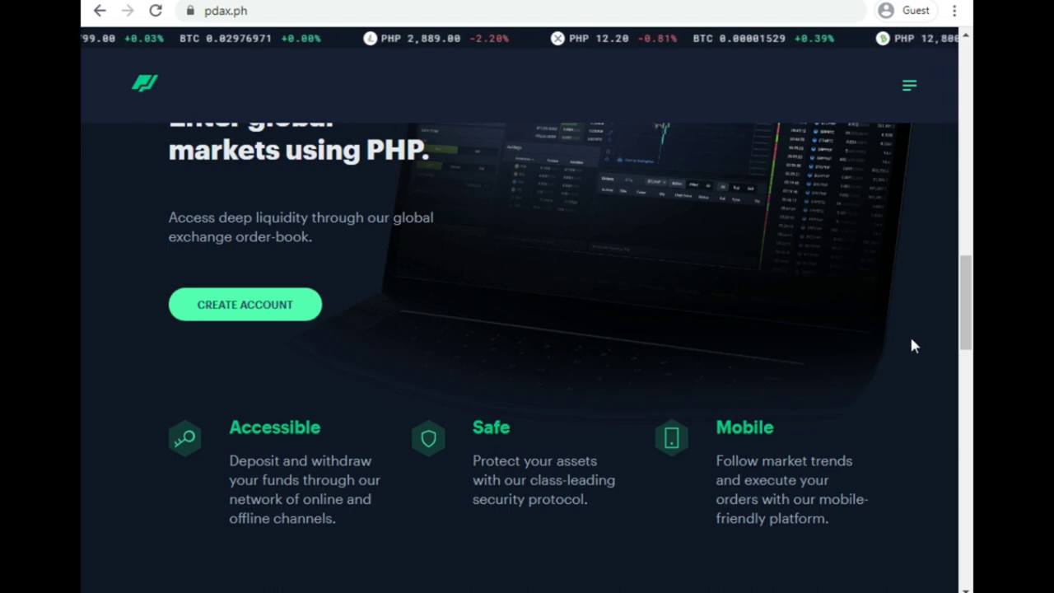
pyautogui.scroll(5, 396, 363)
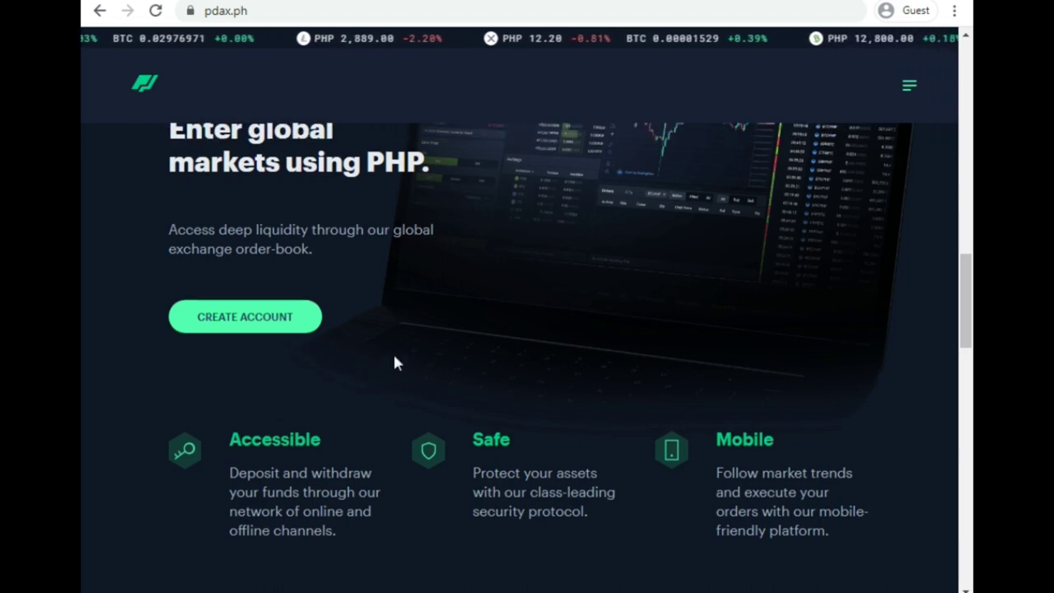
pyautogui.scroll(5, 401, 363)
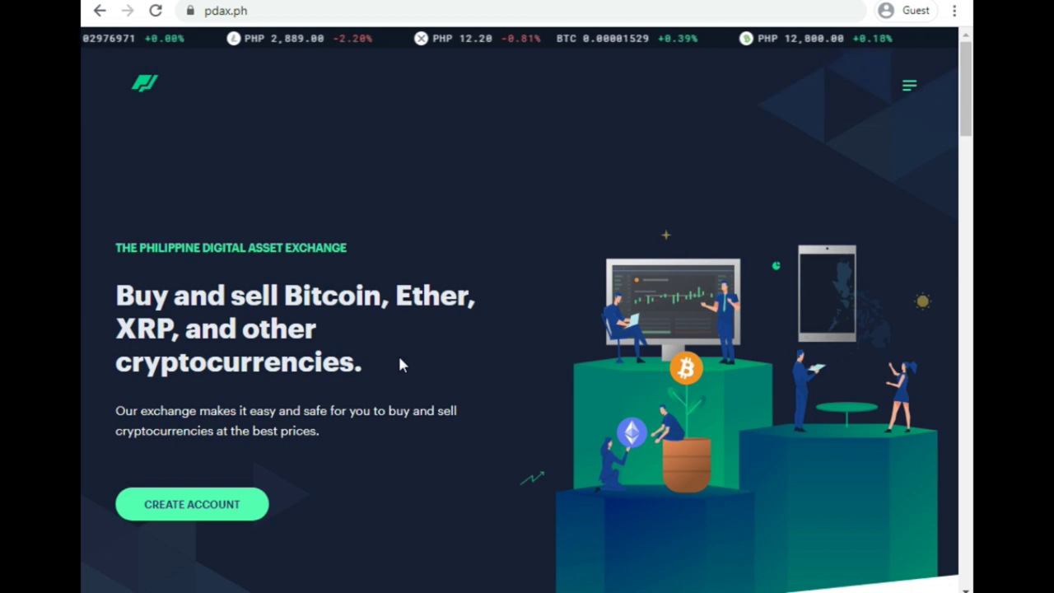
# - Start account creation, paste the account e-mail address and set the country to Philippines
pyautogui.click(234, 517)
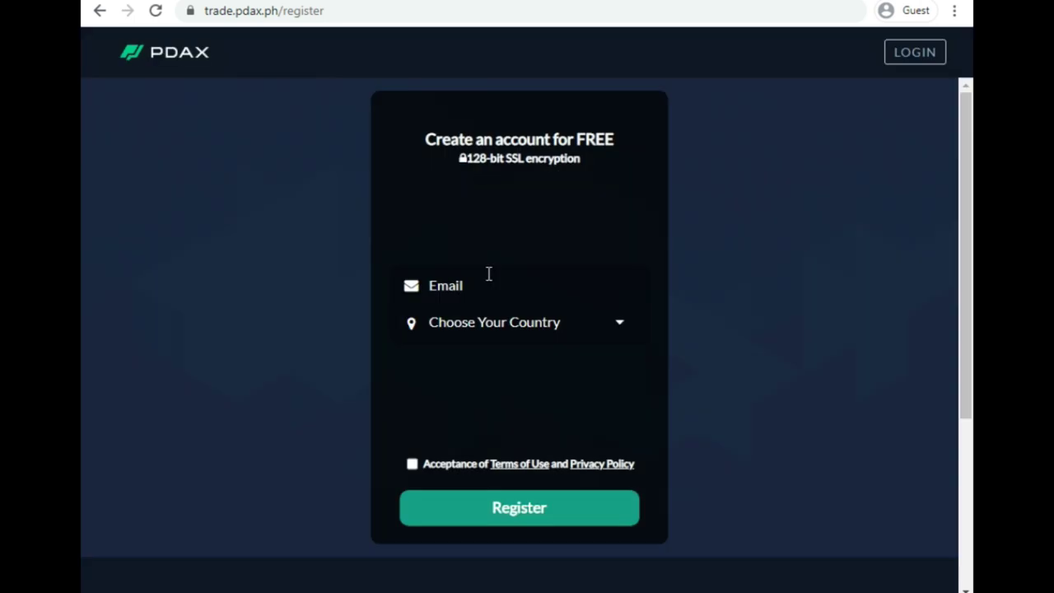
pyautogui.doubleClick(466, 260)
pyautogui.click(473, 230)
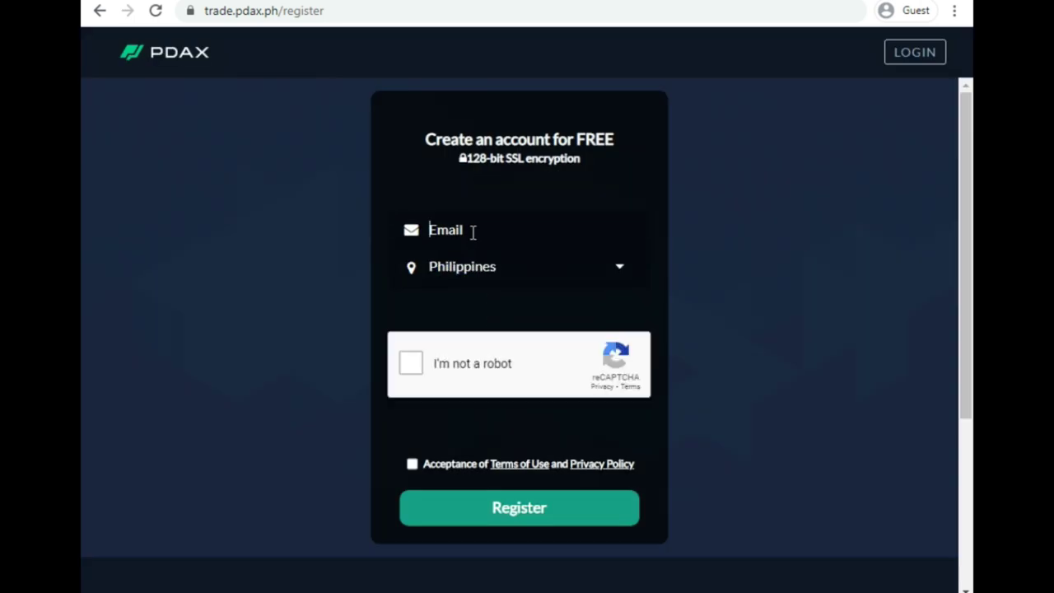
pyautogui.hotkey('ctrl', 'v')
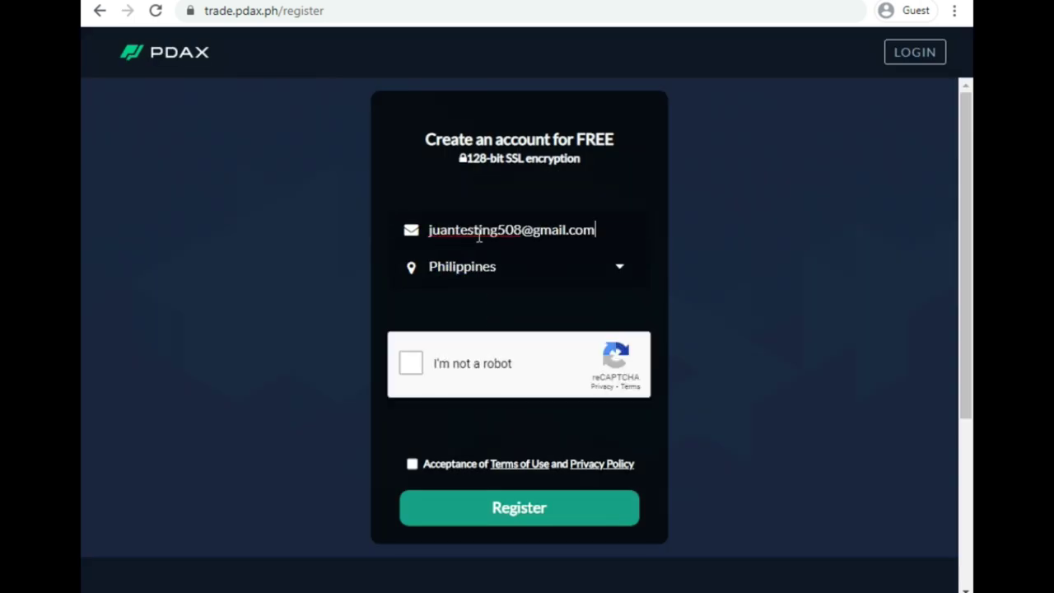
pyautogui.click(623, 270)
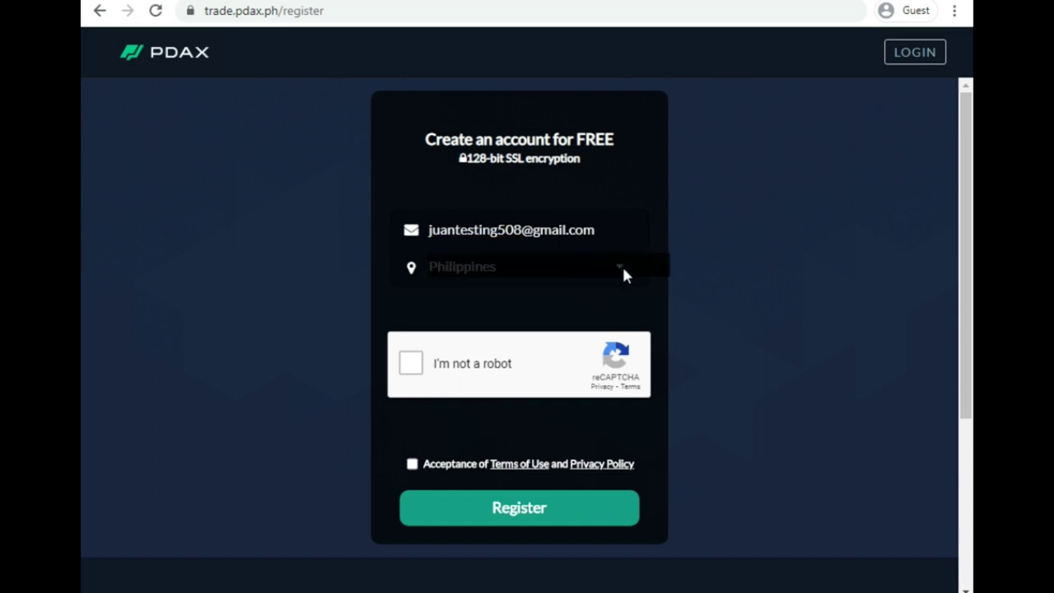
pyautogui.click(795, 264)
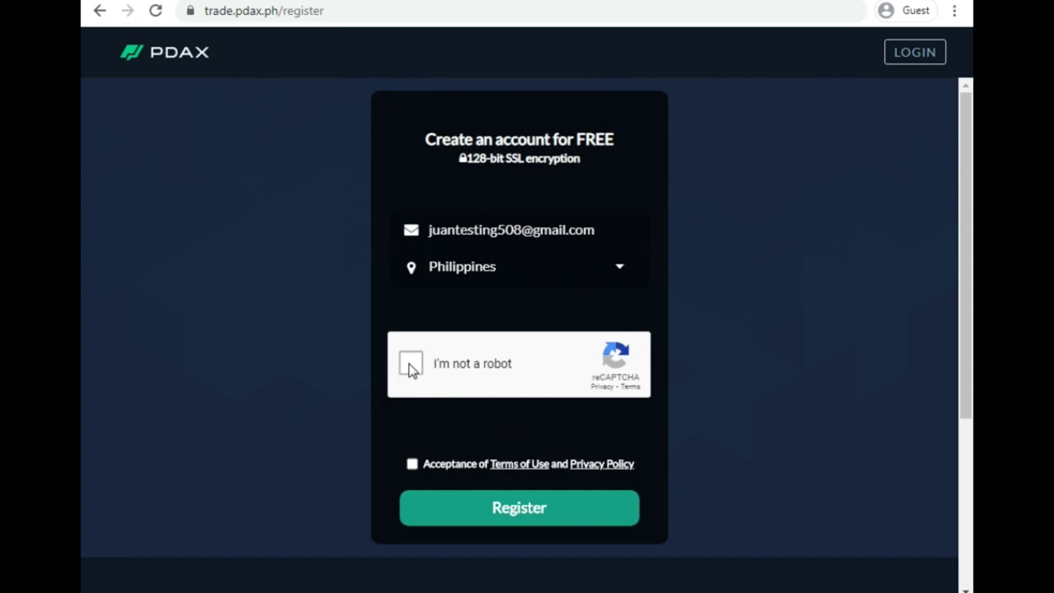
# - Start the robot check, select the four traffic-light squares and submit the selection
pyautogui.click(409, 366)
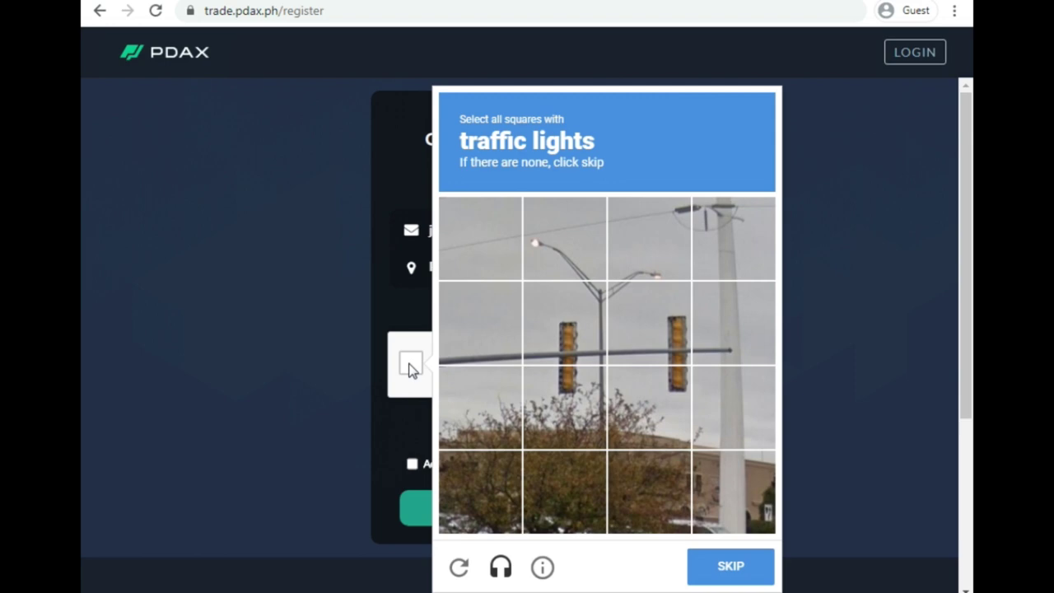
pyautogui.click(566, 342)
pyautogui.click(545, 437)
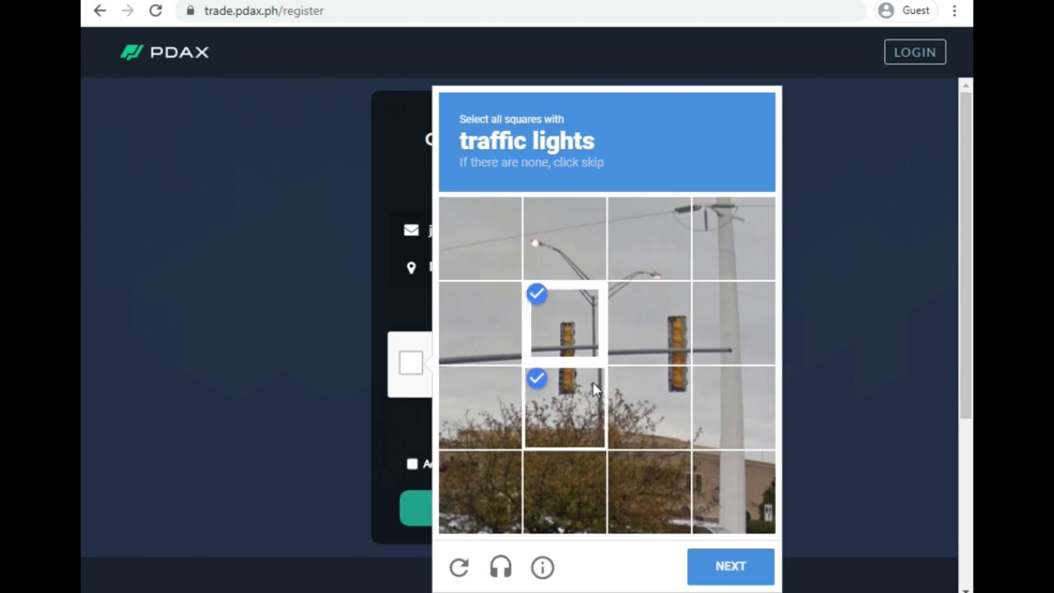
pyautogui.click(655, 352)
pyautogui.click(657, 425)
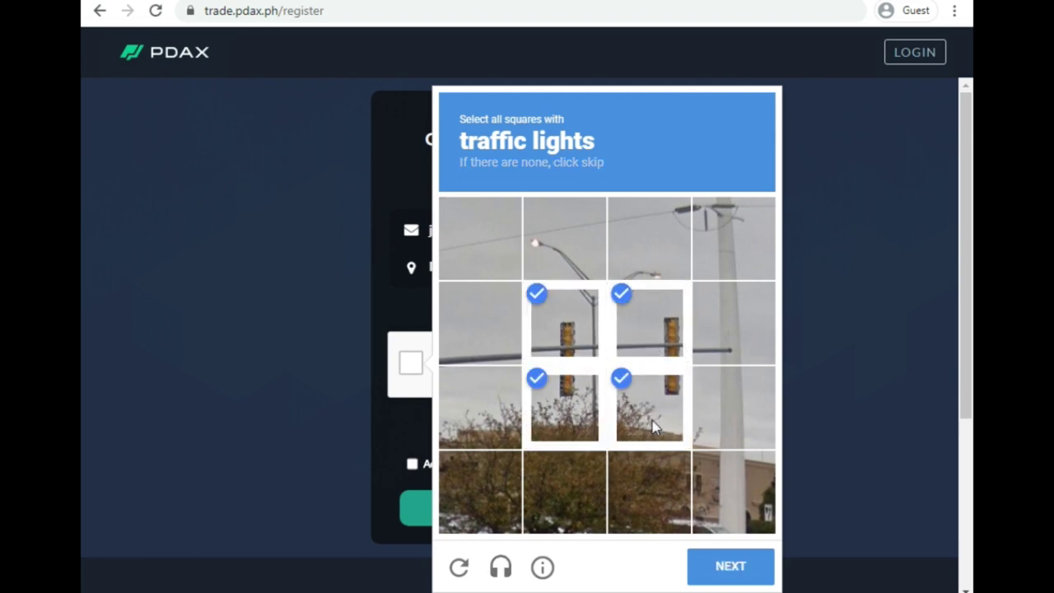
pyautogui.click(730, 570)
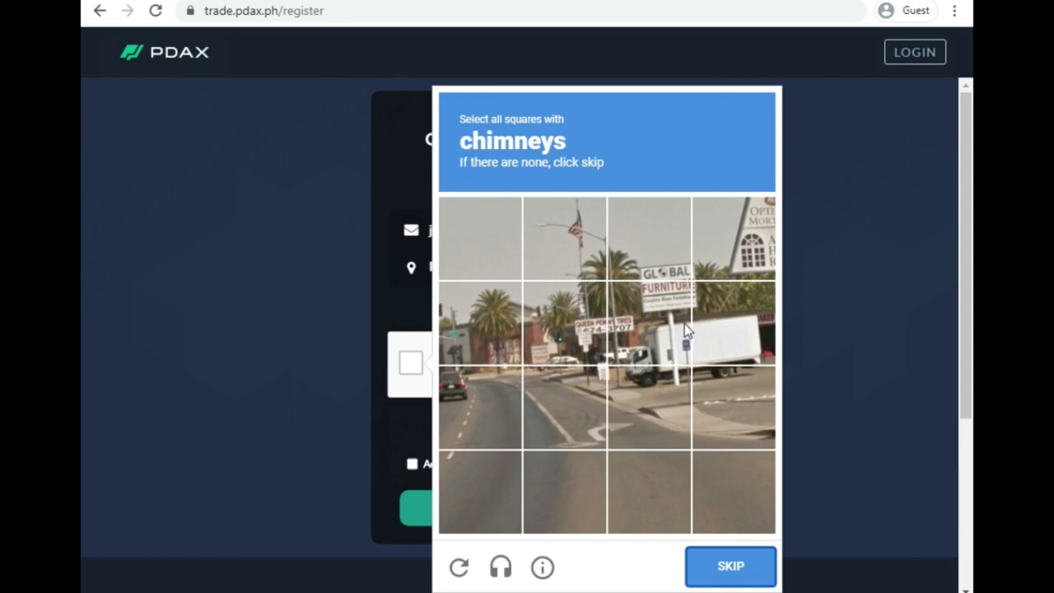
# - Skip the chimneys challenge, accept and review the Terms of Use, then submit the registration
pyautogui.click(741, 567)
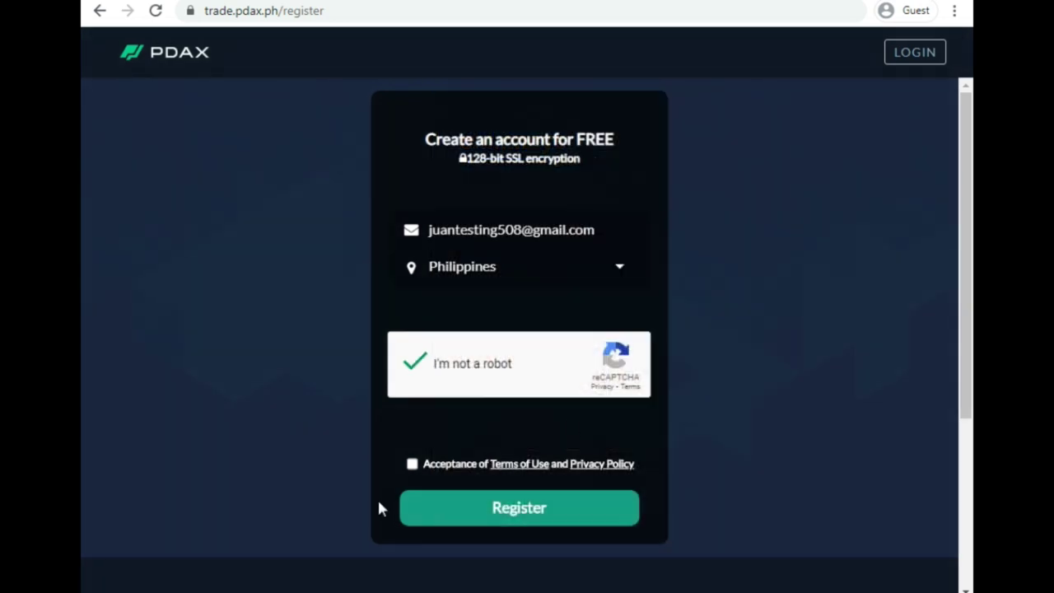
pyautogui.click(411, 465)
pyautogui.click(519, 464)
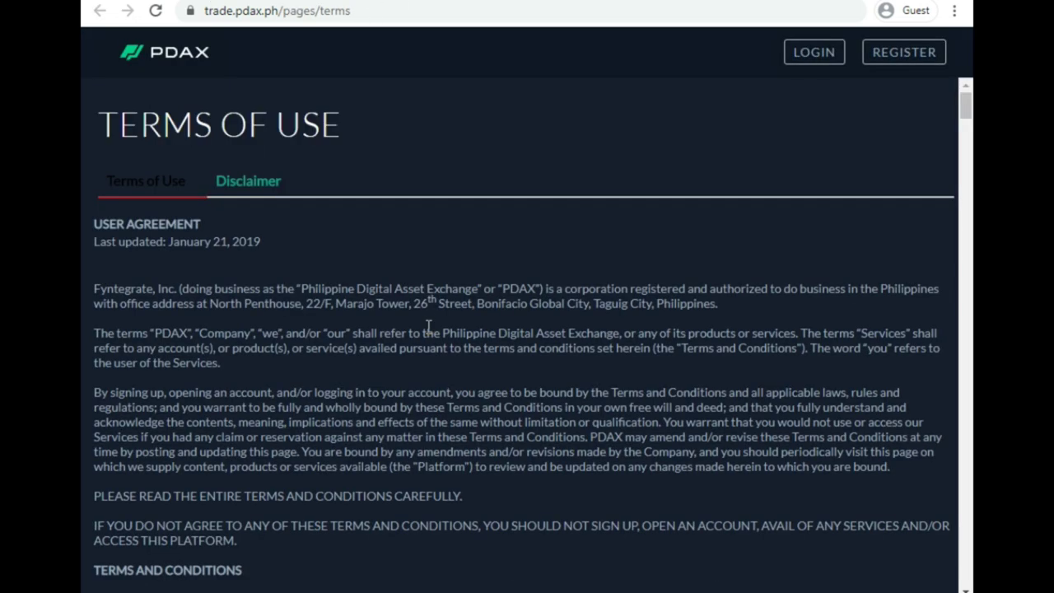
pyautogui.scroll(-15, 418, 387)
pyautogui.click(904, 52)
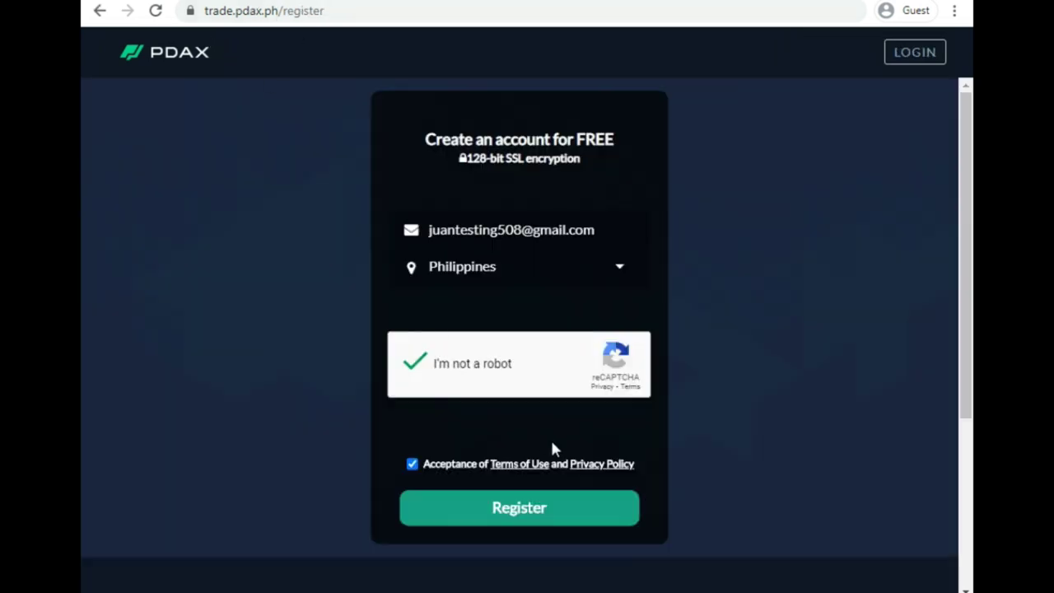
pyautogui.click(539, 509)
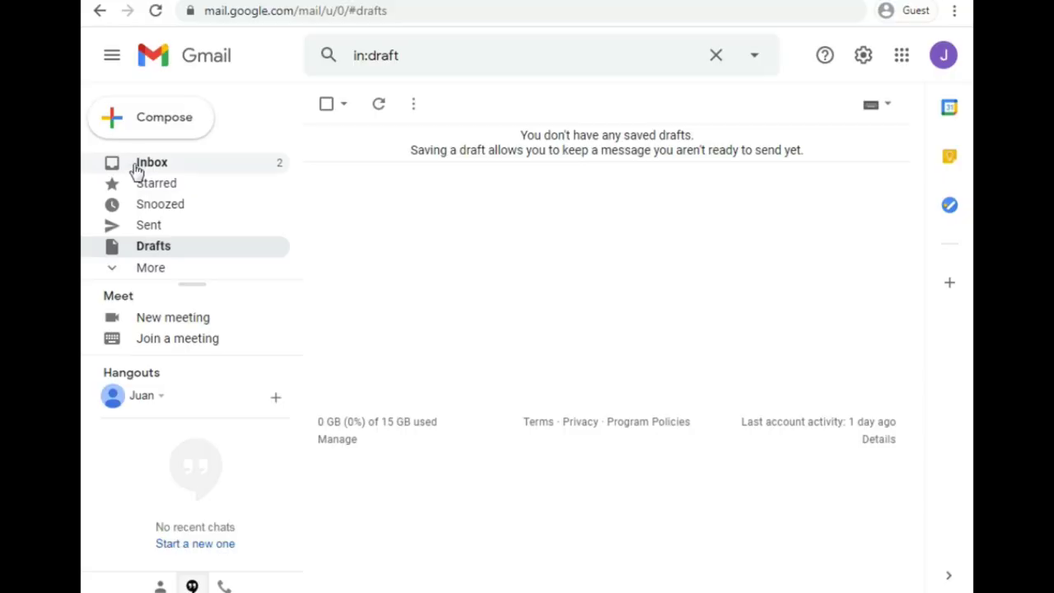
# - Open the PDAX Registration Request e-mail from the inbox and scroll to Complete Your Registration
pyautogui.click(138, 165)
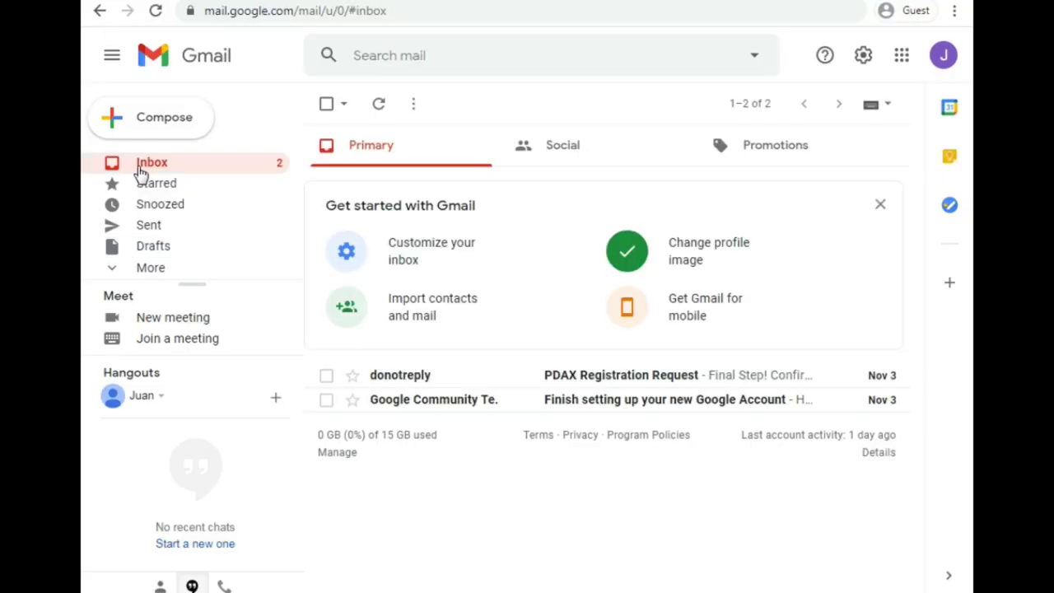
pyautogui.click(582, 375)
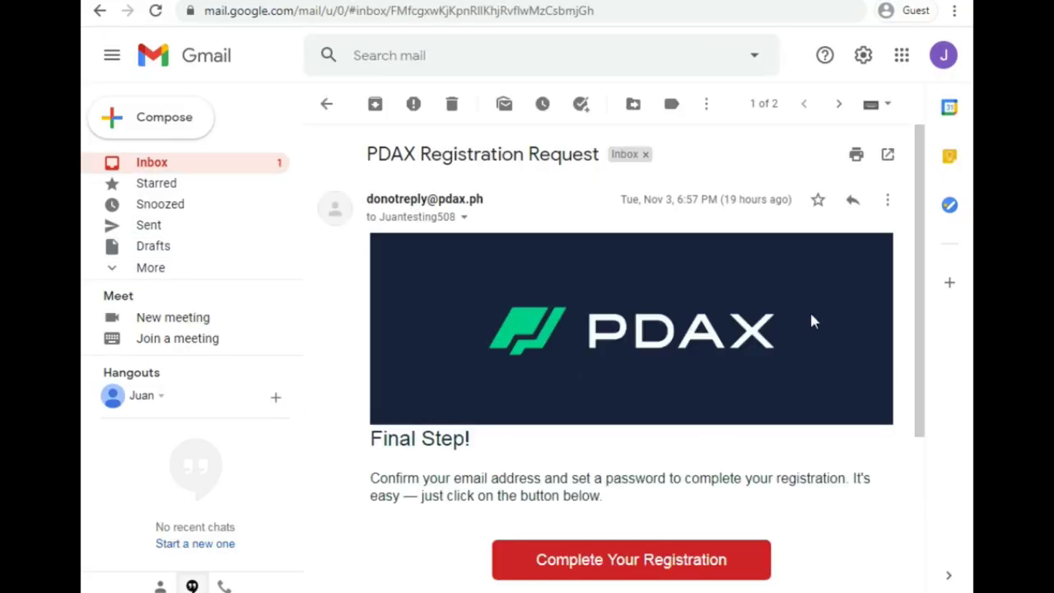
pyautogui.scroll(-1, 802, 342)
pyautogui.scroll(1, 802, 346)
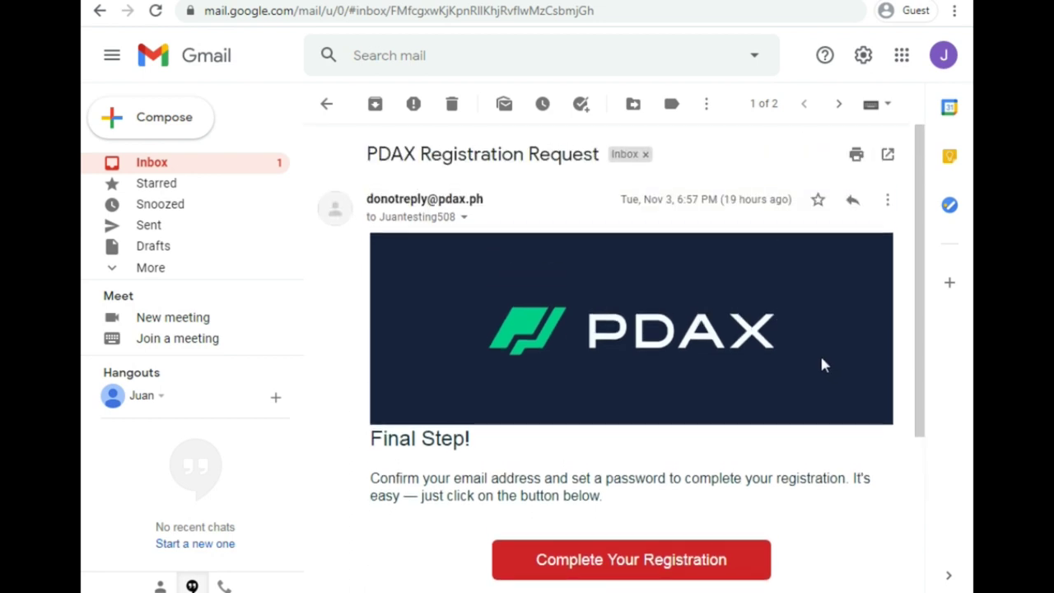
pyautogui.scroll(-2, 819, 367)
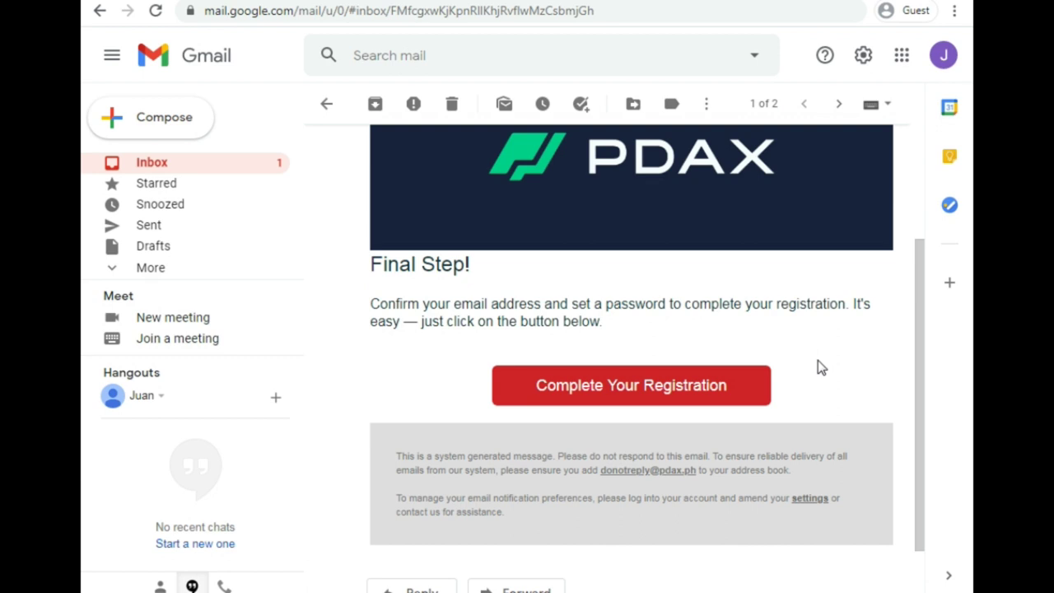
# - Enter and confirm a new account password, pass the reCAPTCHA, and submit it
pyautogui.click(683, 387)
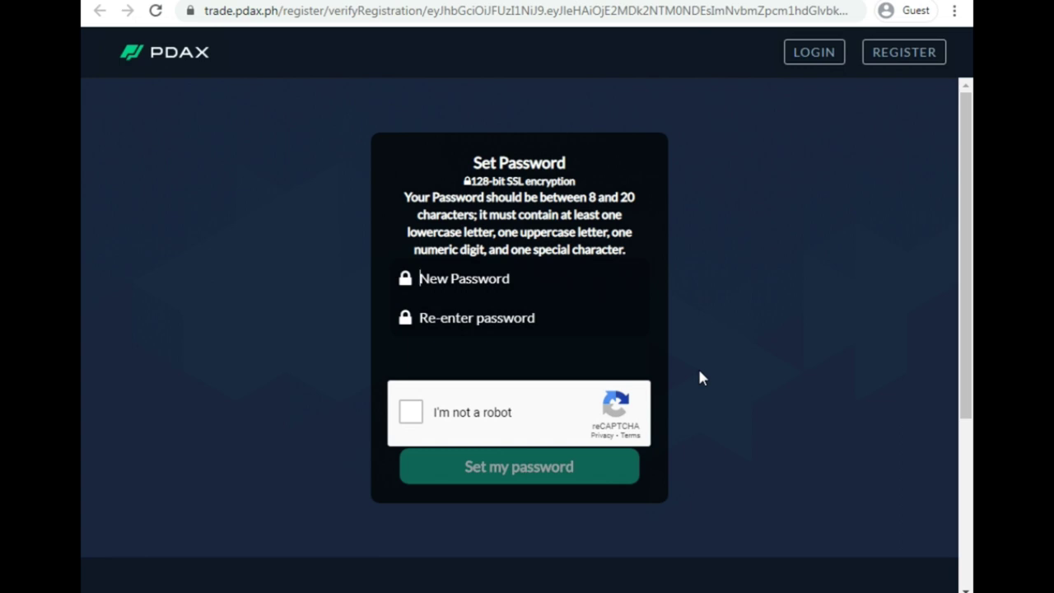
pyautogui.write('••••')
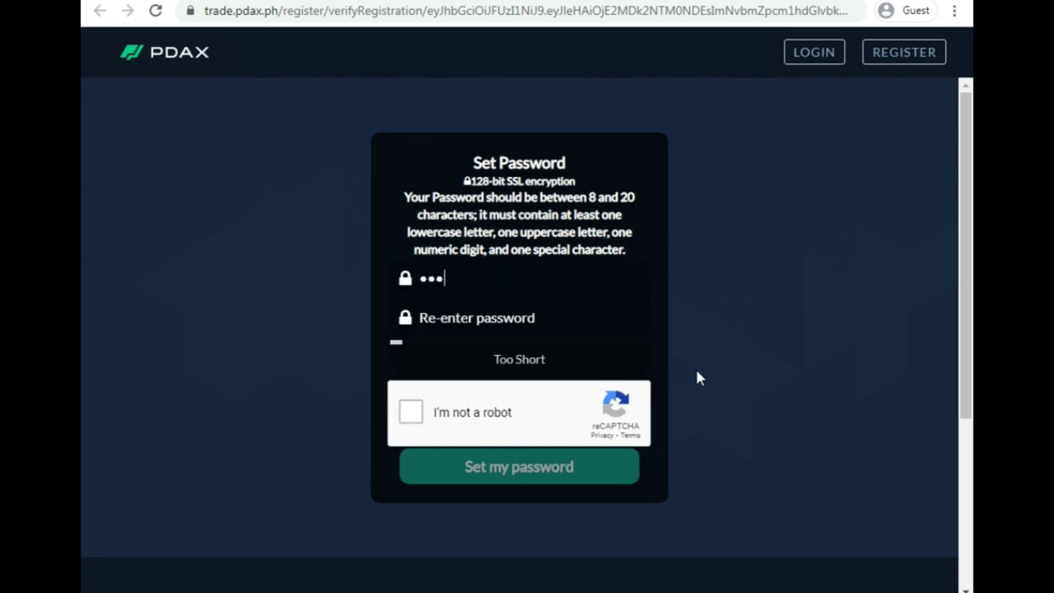
pyautogui.write('••••')
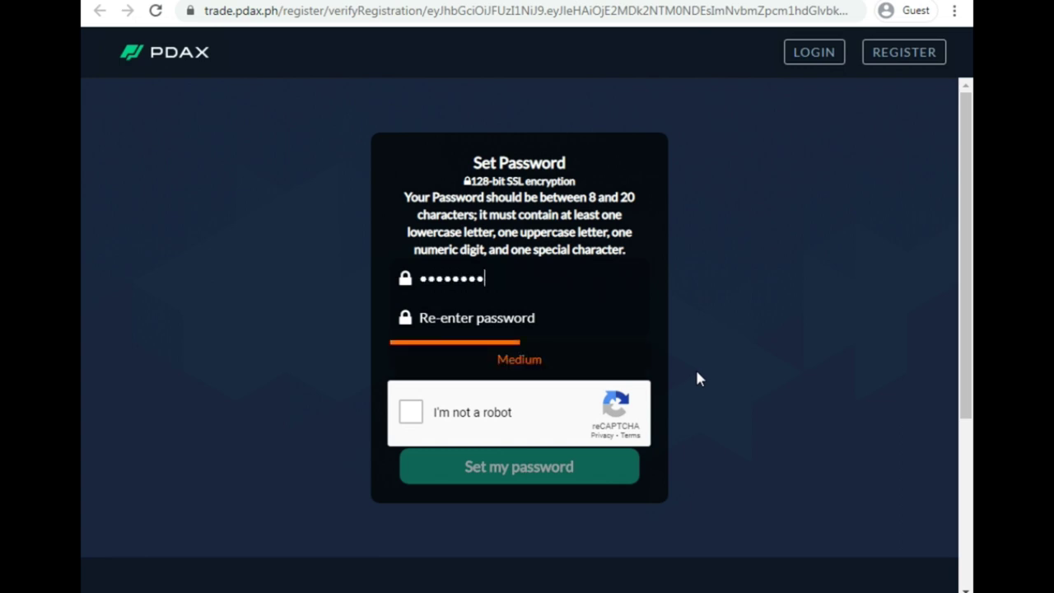
pyautogui.click(522, 345)
pyautogui.write('••••')
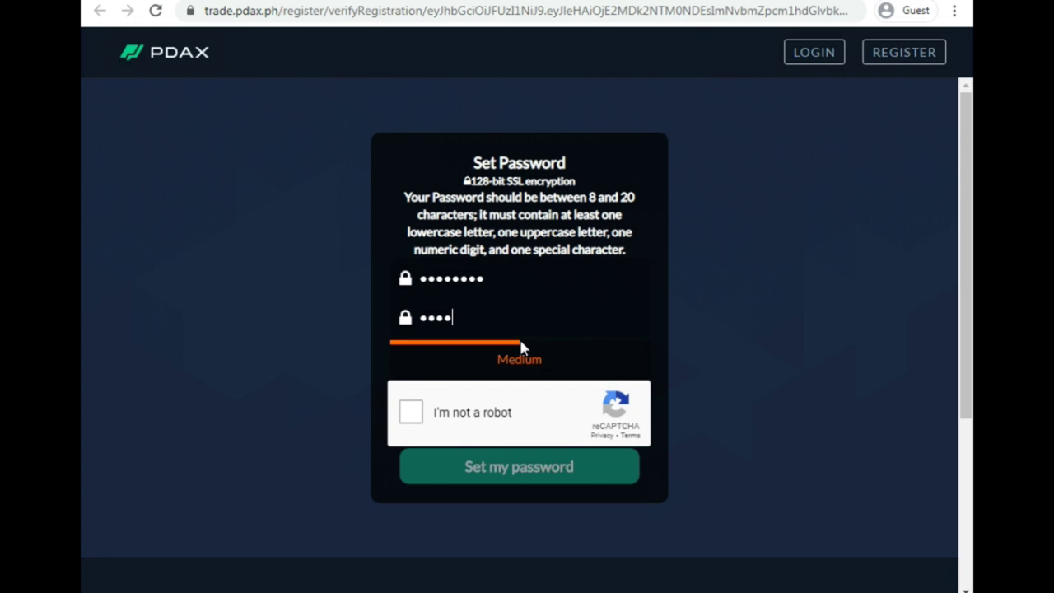
pyautogui.write('••••')
pyautogui.click(404, 414)
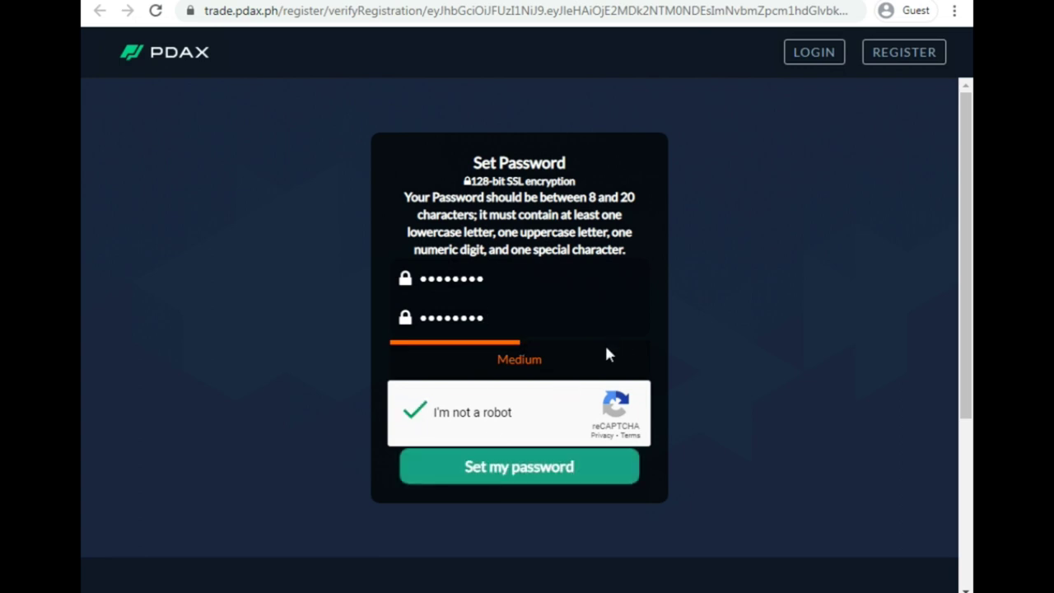
pyautogui.click(553, 475)
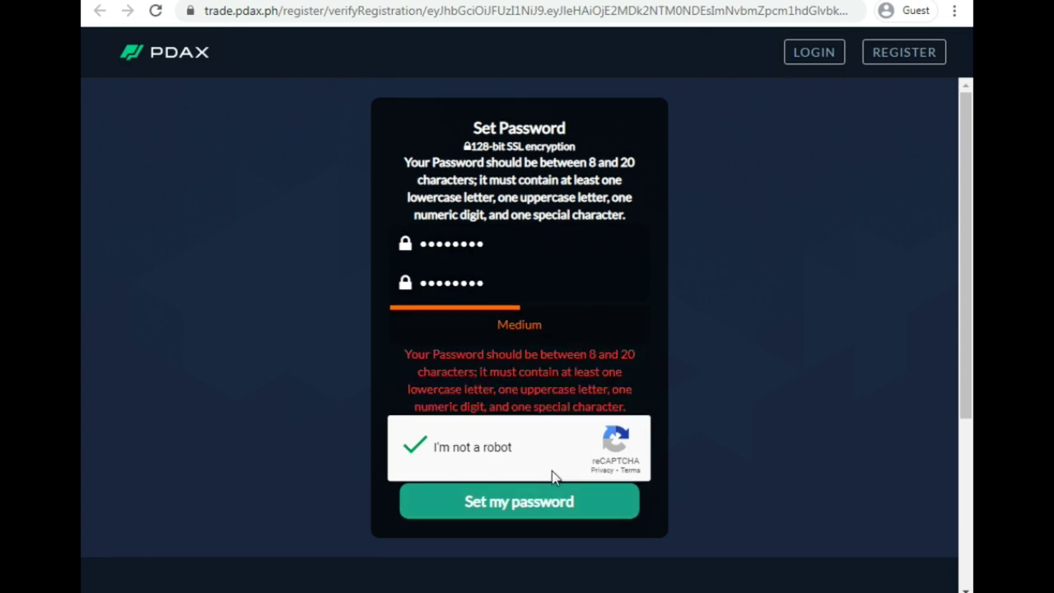
# - Append '!' to both password fields and submit the strengthened password again
pyautogui.click(497, 245)
pyautogui.write('!')
pyautogui.click(499, 282)
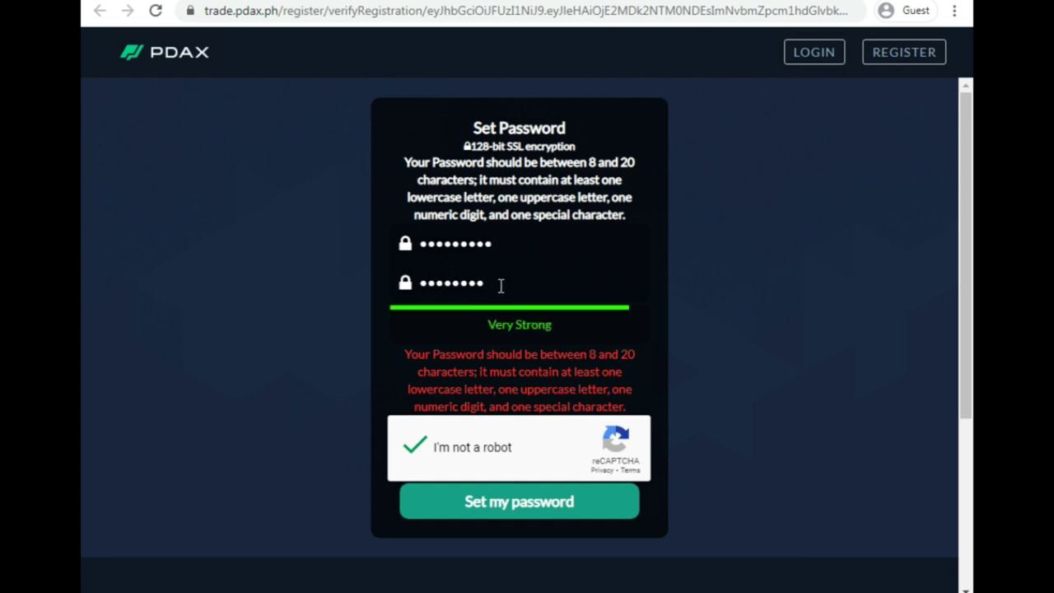
pyautogui.write('!')
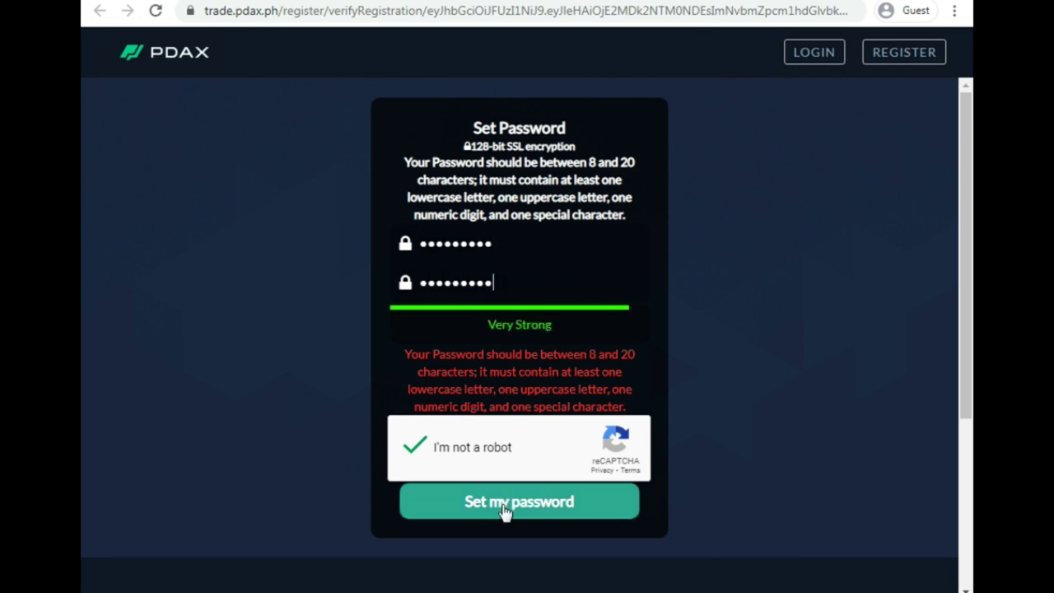
pyautogui.click(504, 502)
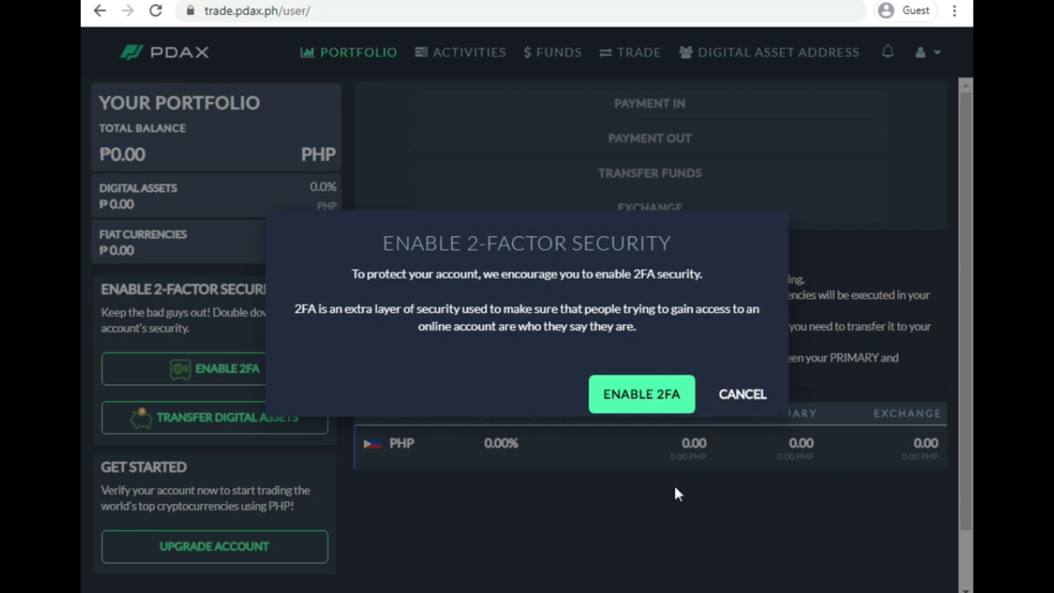
# - Cancel the Enable 2-Factor Security prompt
pyautogui.click(742, 398)
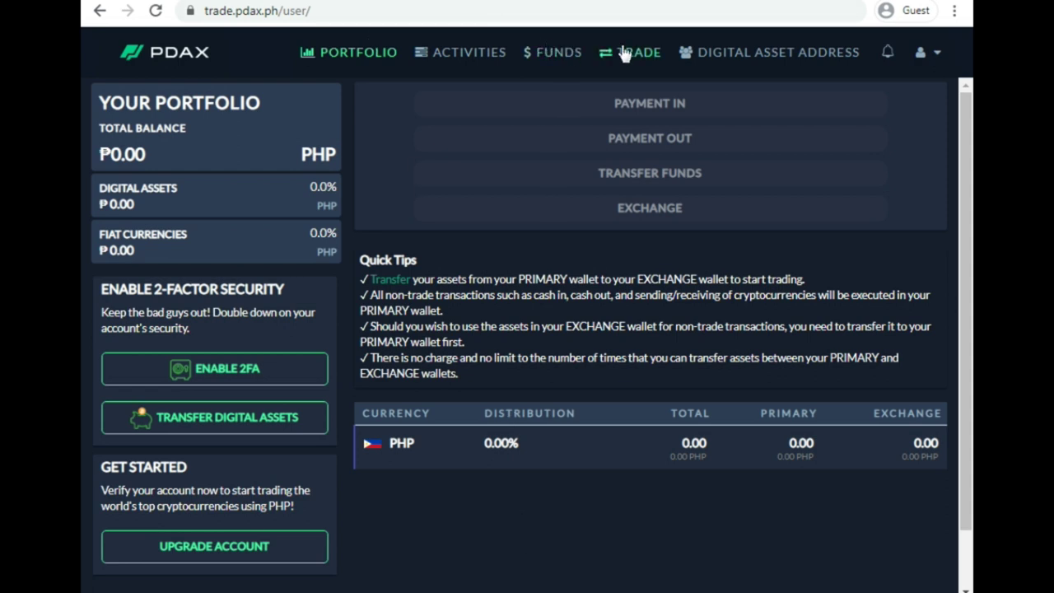
# - Check the account activity history, then go to the Manage Funds page
pyautogui.click(450, 62)
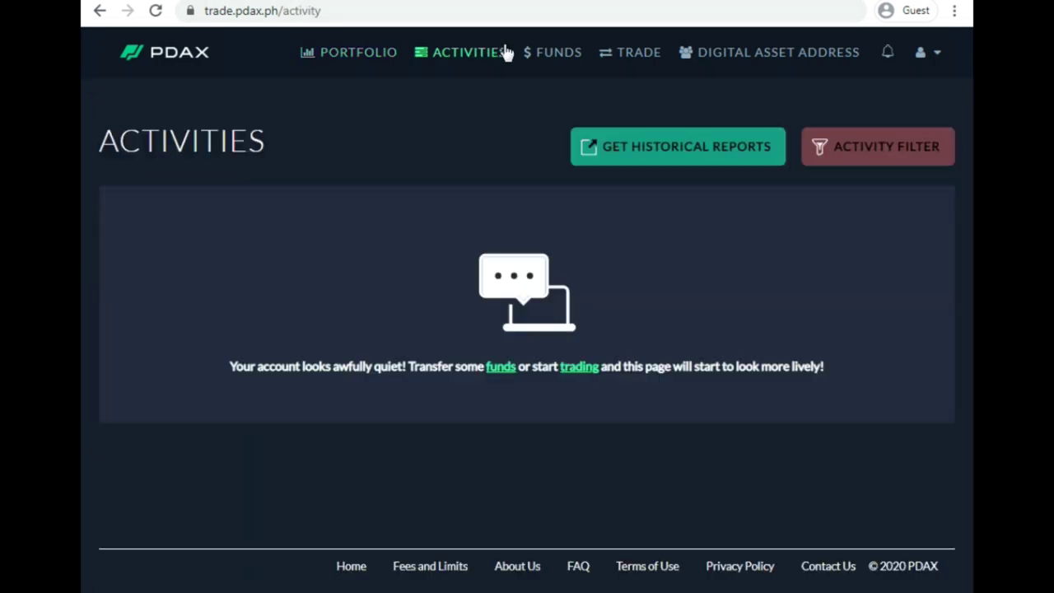
pyautogui.click(559, 56)
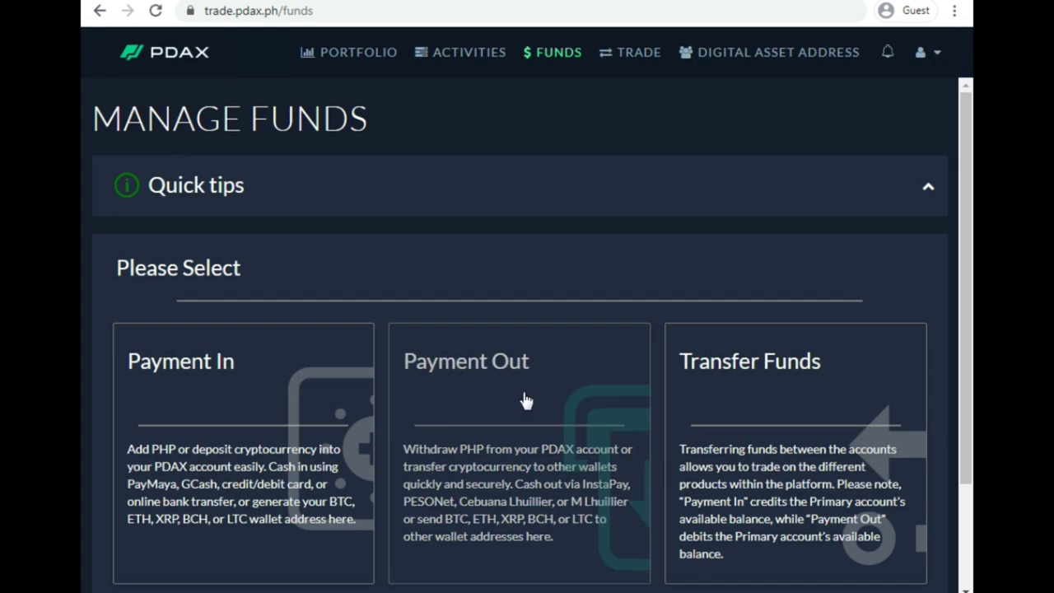
pyautogui.scroll(-1, 521, 400)
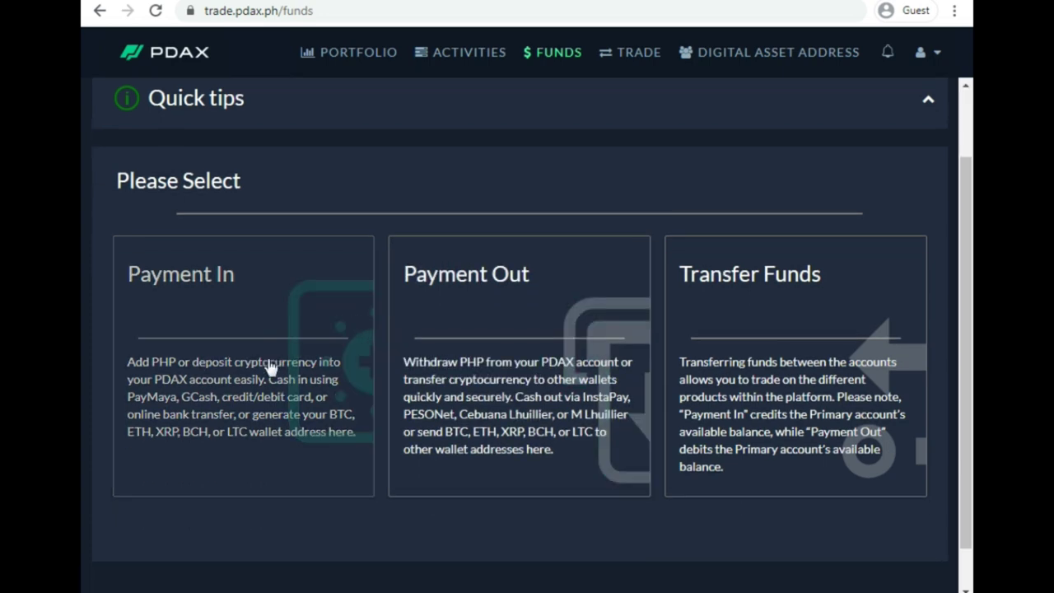
# - View the Payment In, Payment Out and Transfer Funds options, then return to the portfolio
pyautogui.click(263, 366)
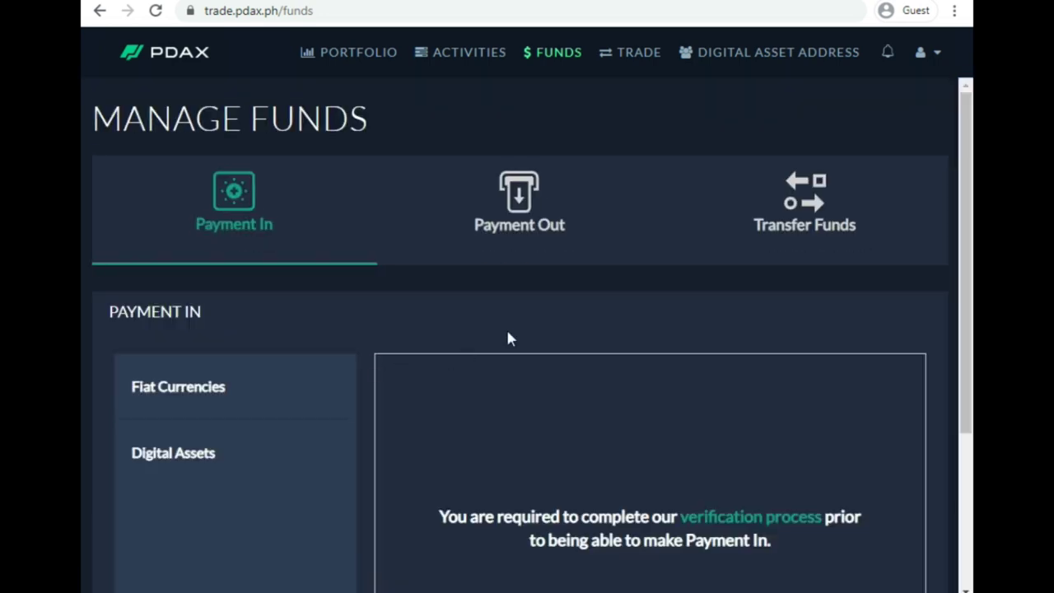
pyautogui.scroll(-1, 536, 334)
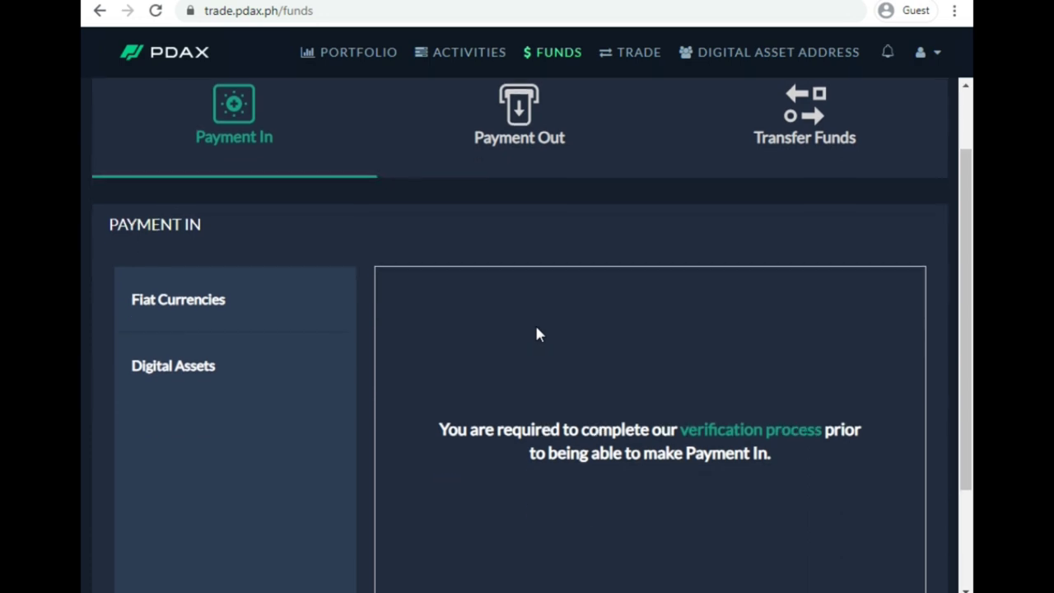
pyautogui.click(530, 142)
pyautogui.scroll(-1, 527, 274)
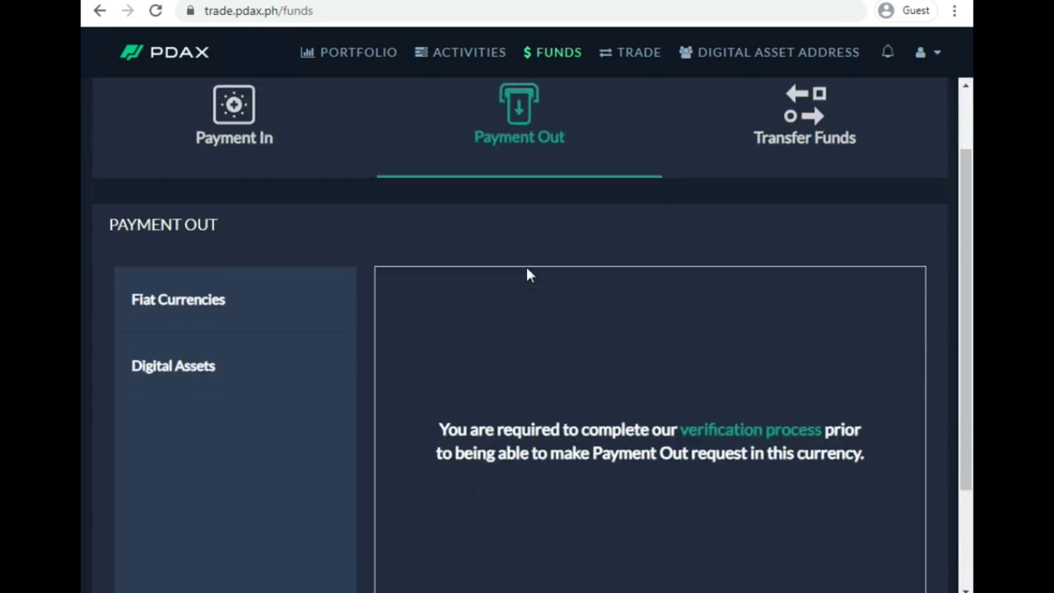
pyautogui.click(810, 136)
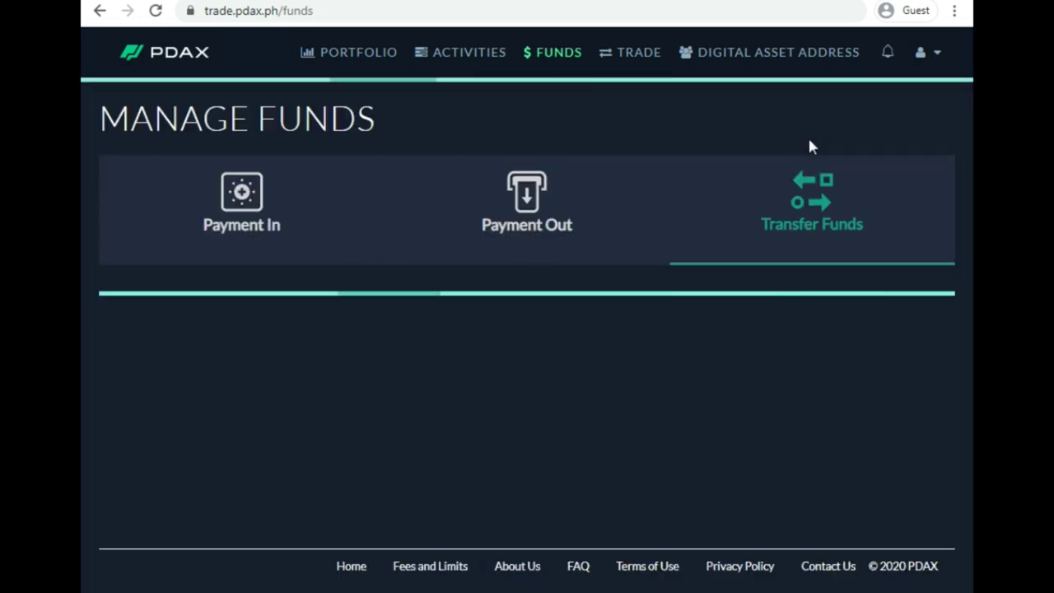
pyautogui.scroll(-1, 751, 301)
pyautogui.scroll(1, 746, 289)
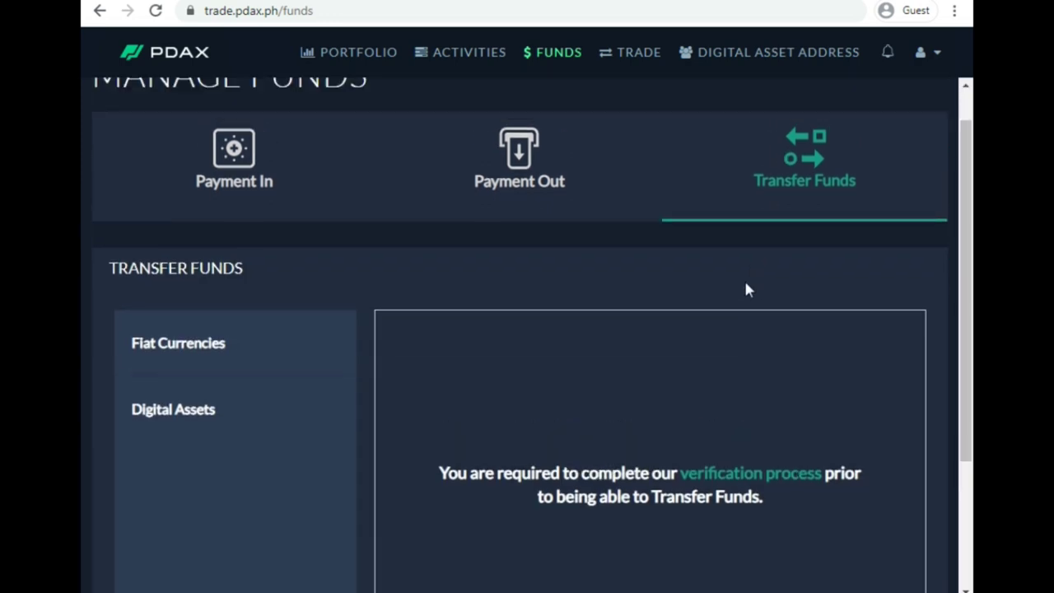
pyautogui.click(355, 52)
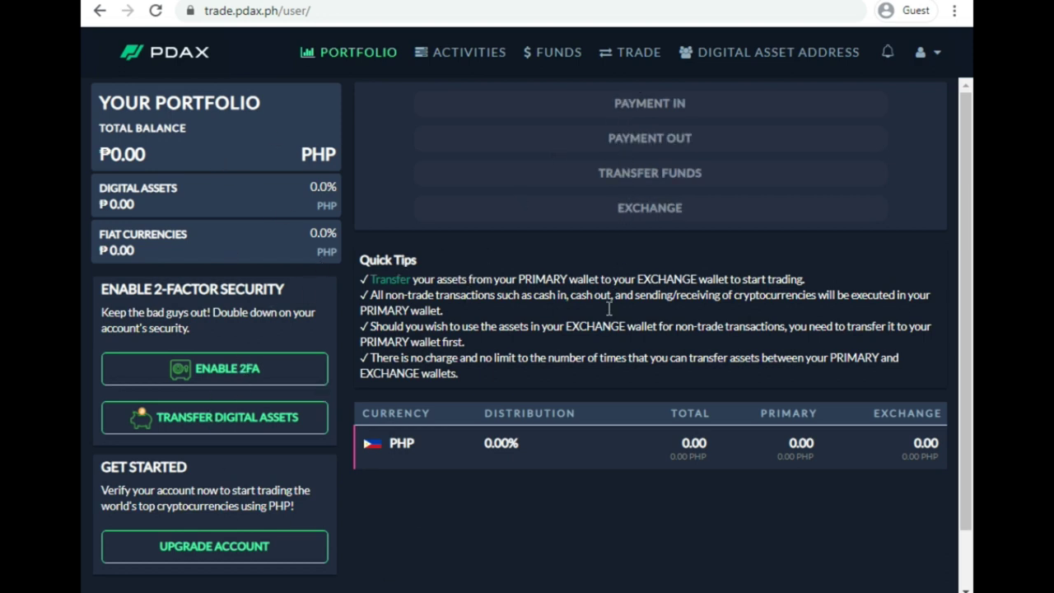
# - Scroll down and open the Upgrade Account page from the Get Started panel
pyautogui.scroll(-1, 285, 373)
pyautogui.click(252, 480)
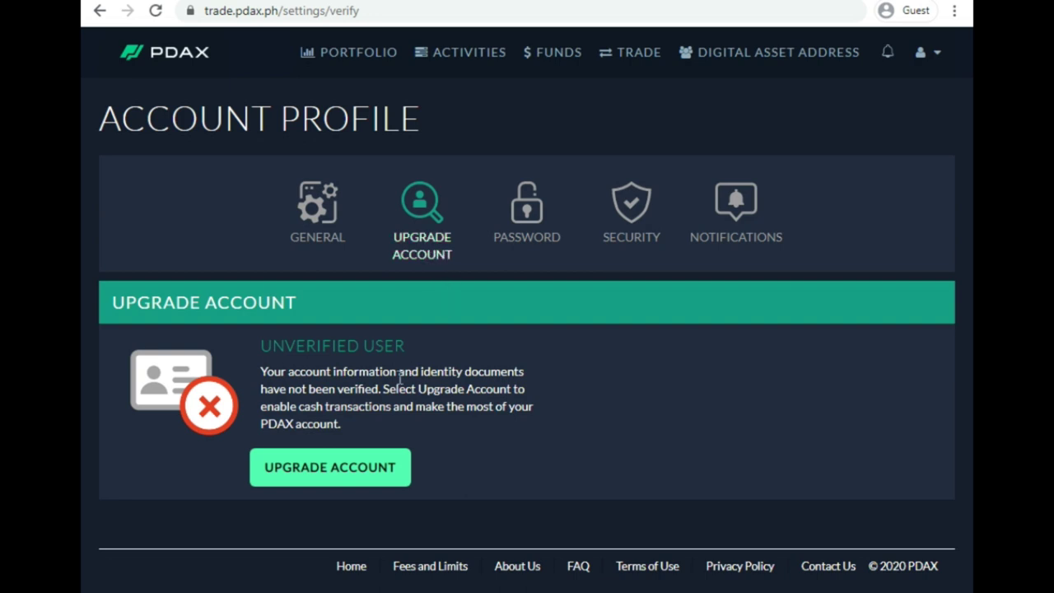
# - Begin a Personal account upgrade and proceed past the Registered Country step confirming Philippines
pyautogui.click(326, 484)
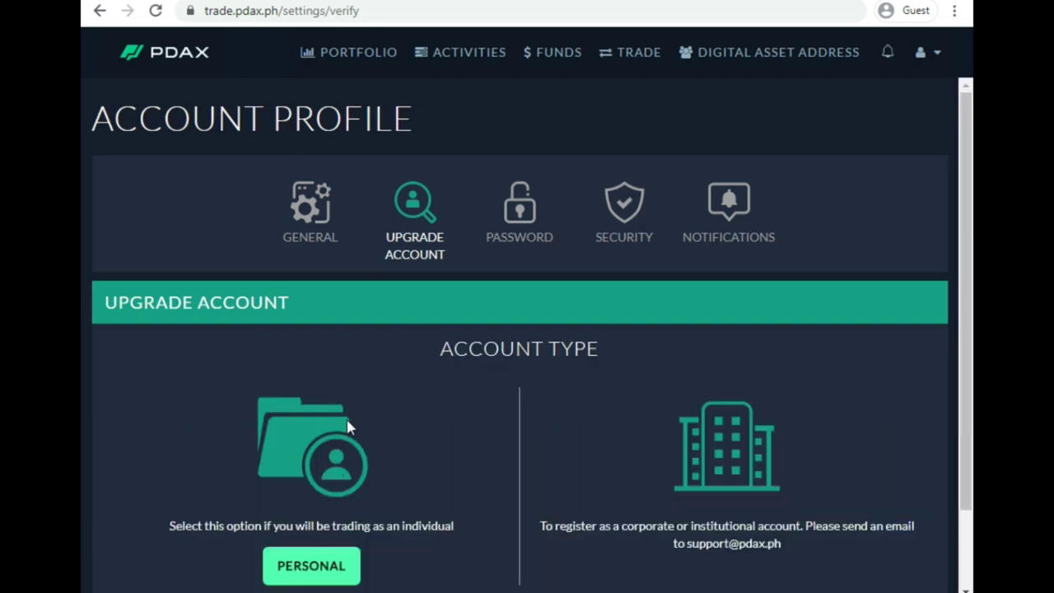
pyautogui.scroll(-2, 340, 409)
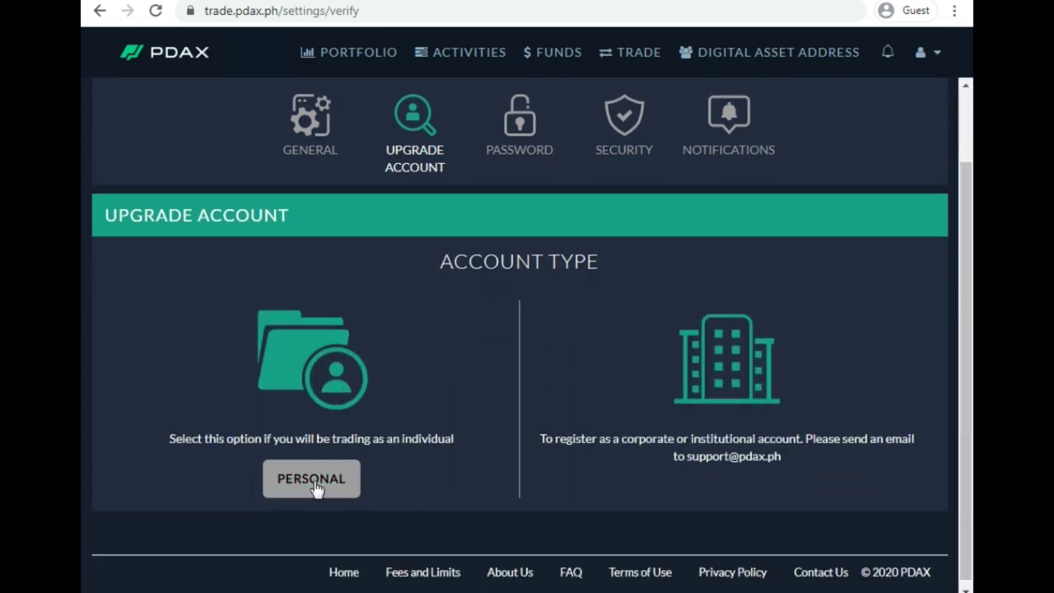
pyautogui.click(314, 488)
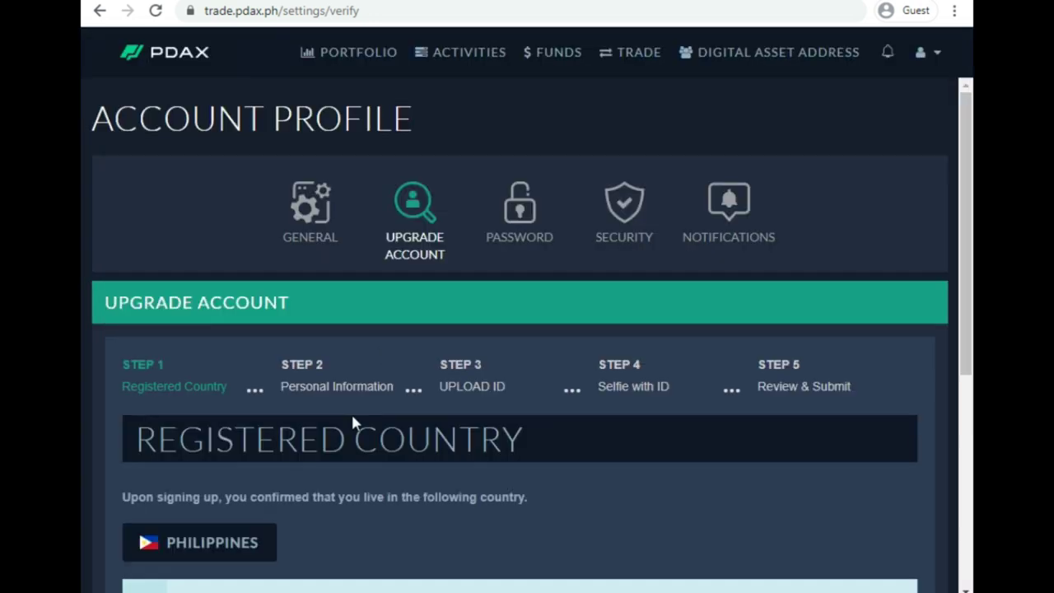
pyautogui.scroll(-2, 483, 459)
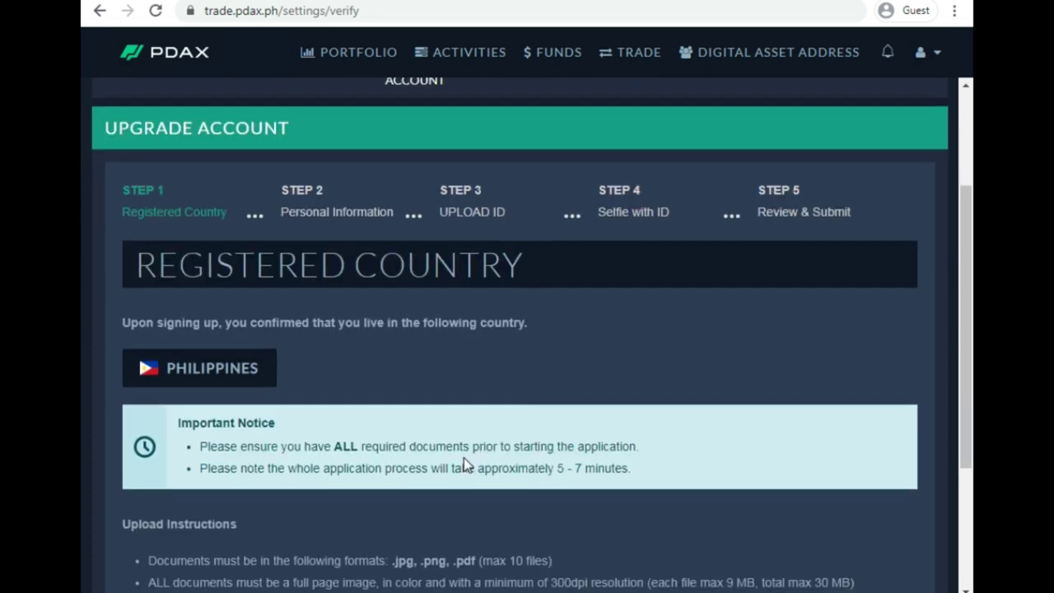
pyautogui.scroll(1, 465, 465)
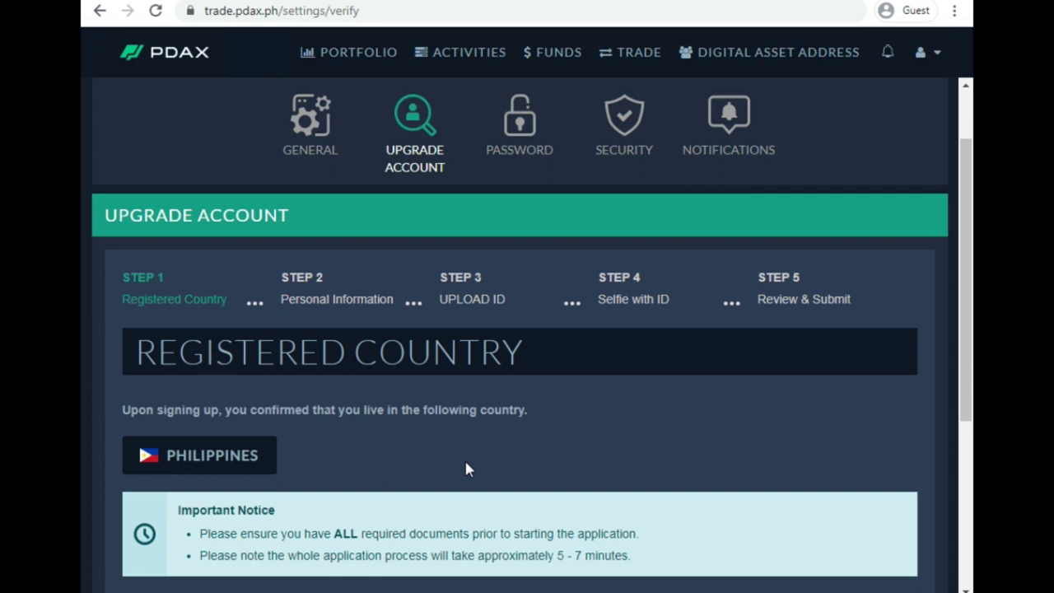
pyautogui.scroll(-2, 466, 469)
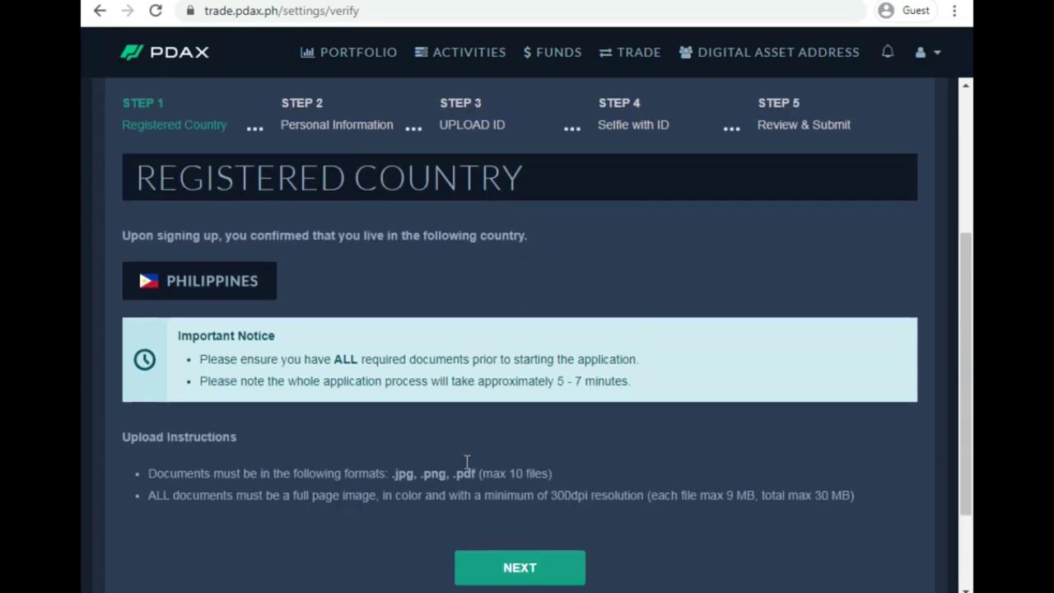
pyautogui.click(493, 570)
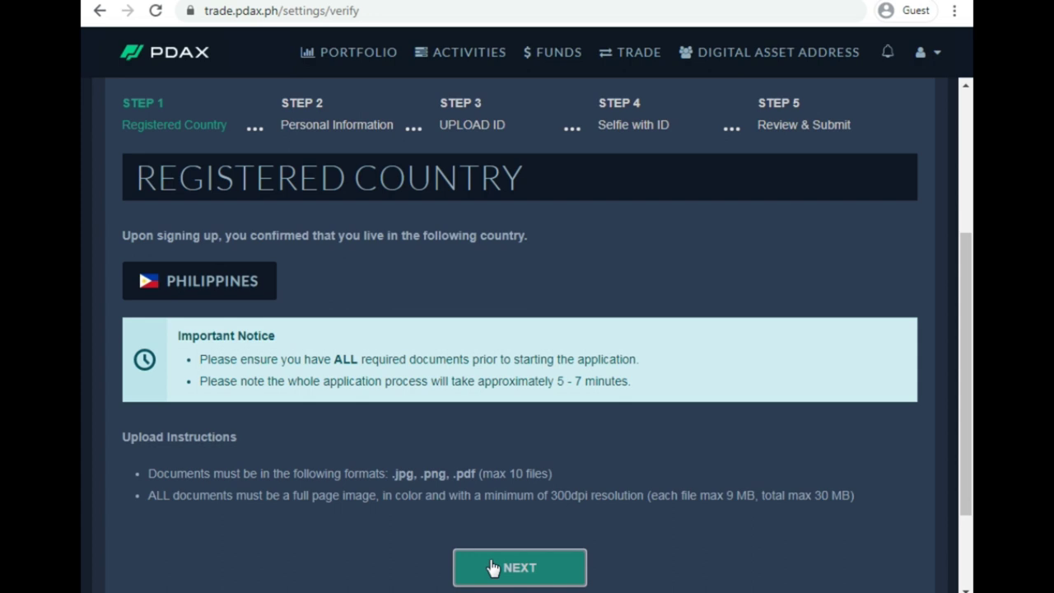
# - Advance to Personal Information, open and close the title list without choosing, and scroll down
pyautogui.click(493, 568)
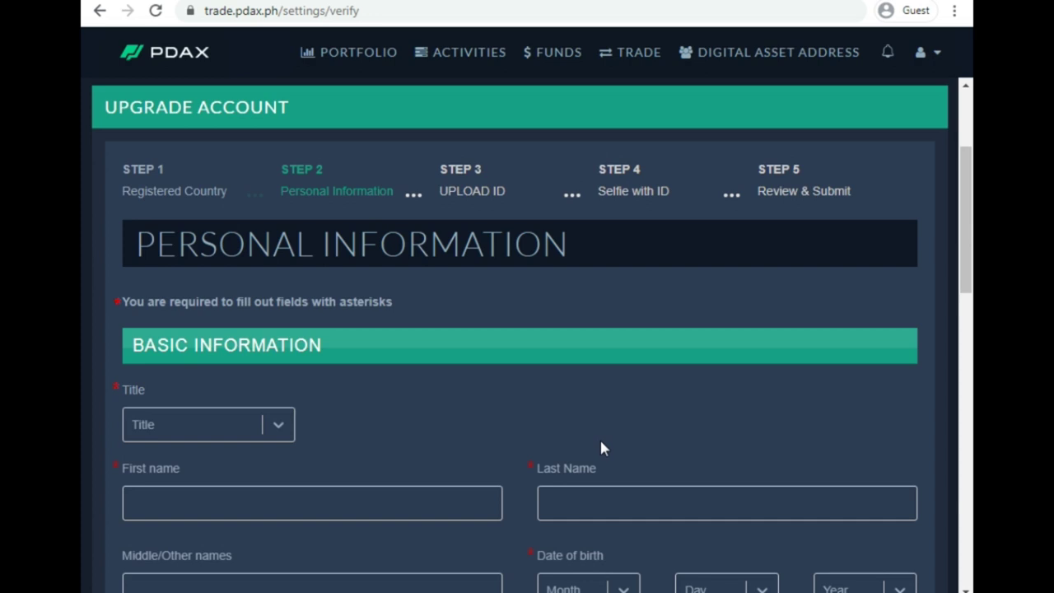
pyautogui.scroll(-1, 602, 447)
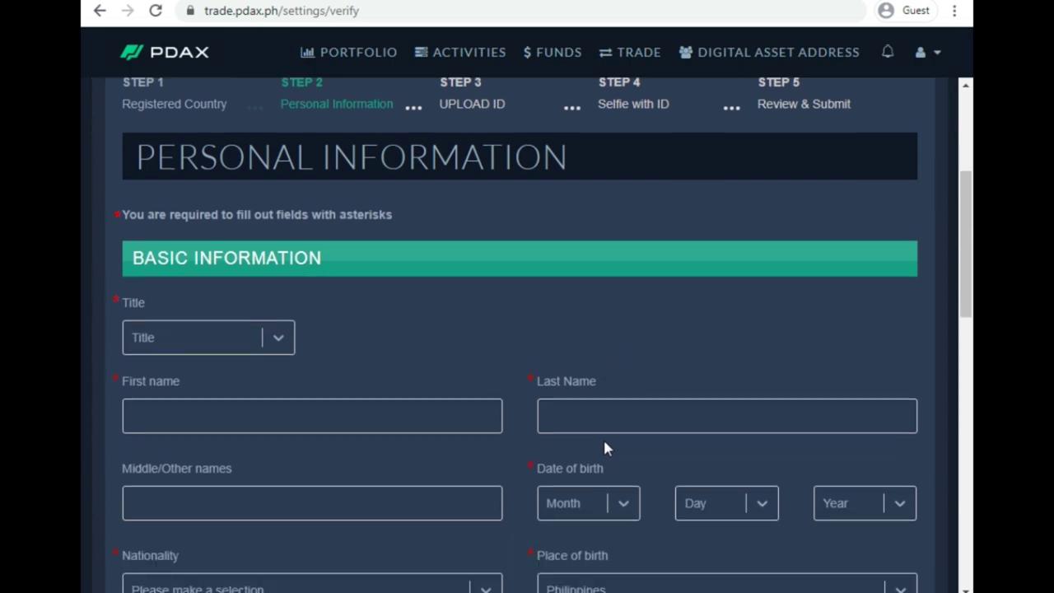
pyautogui.click(274, 339)
pyautogui.click(398, 341)
pyautogui.scroll(-1, 400, 342)
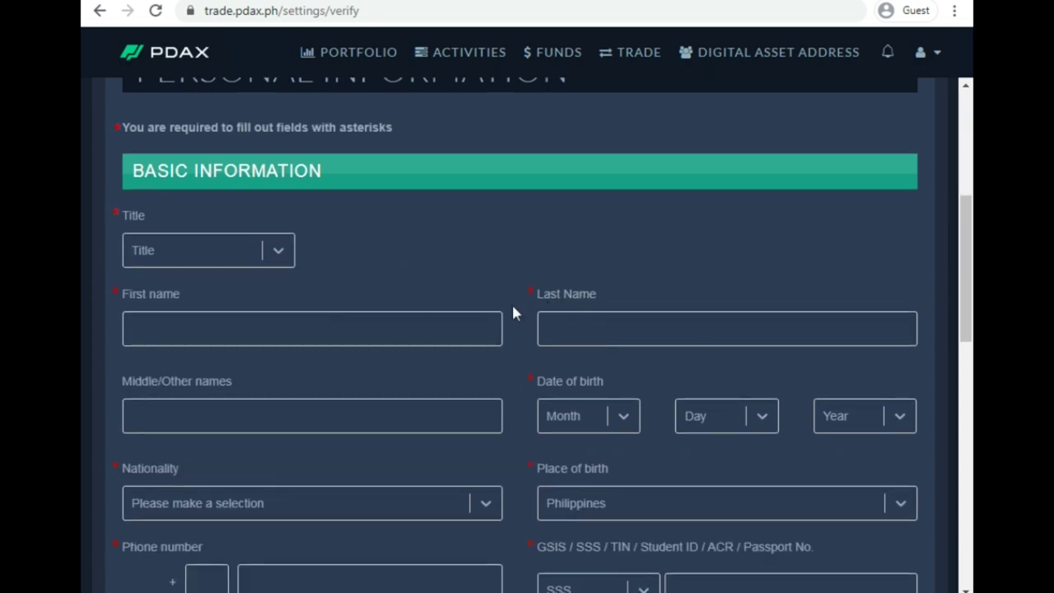
pyautogui.scroll(-1, 408, 412)
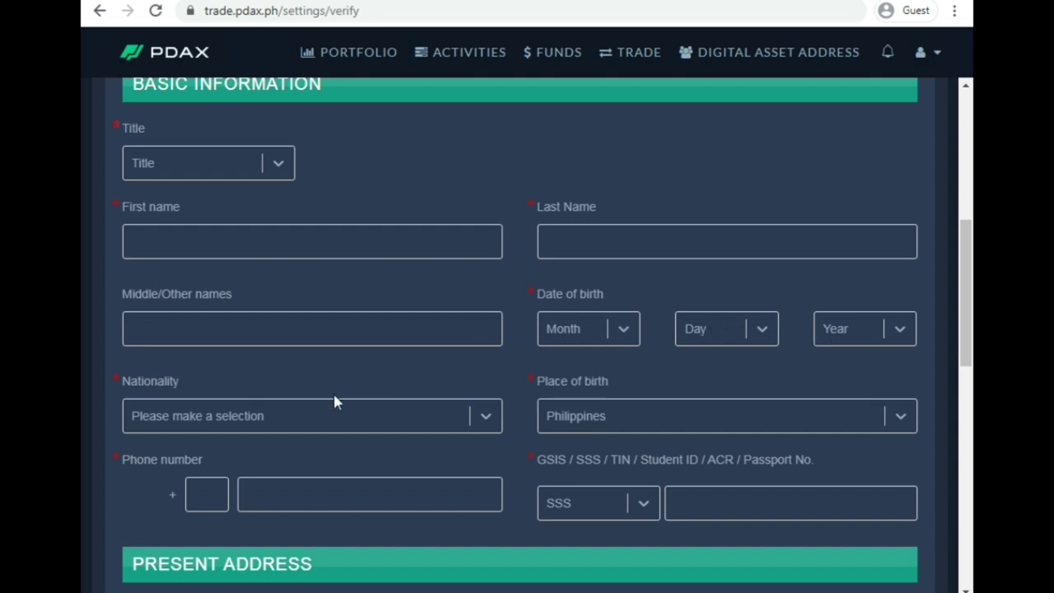
pyautogui.scroll(-1, 299, 427)
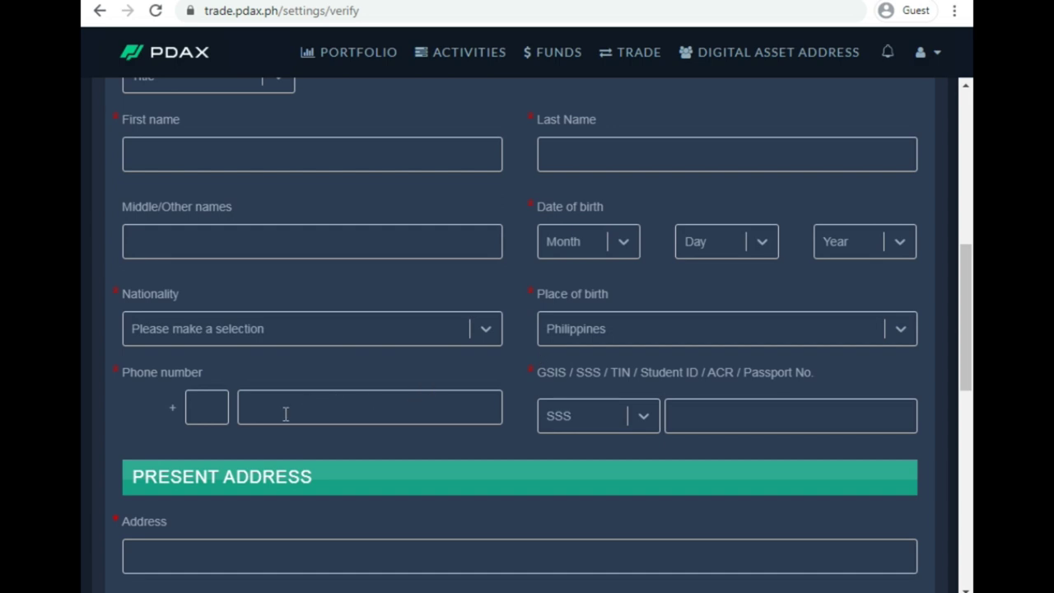
pyautogui.scroll(-2, 622, 417)
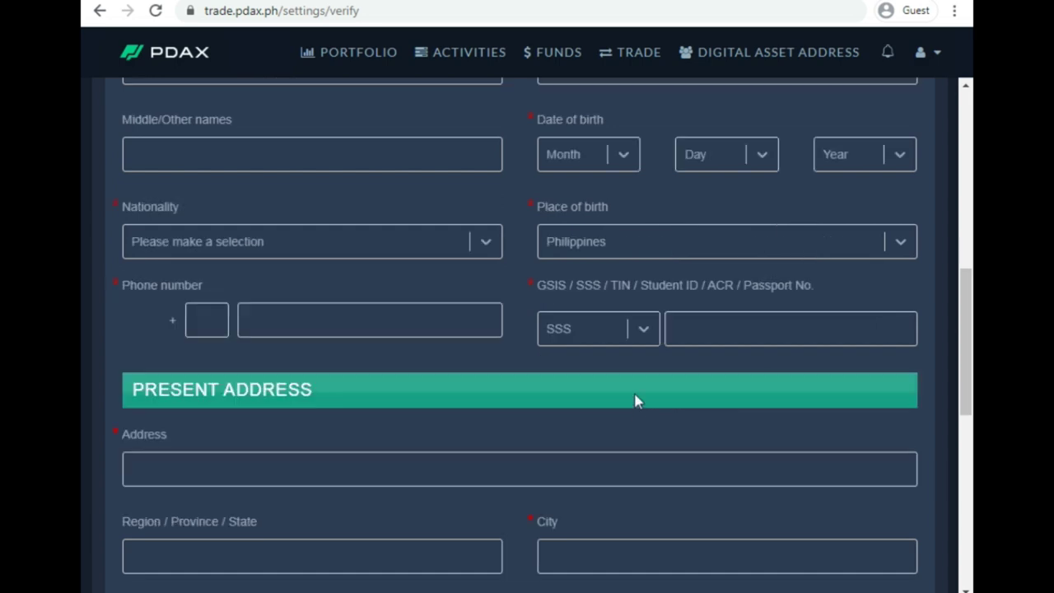
# - Review the accepted ID document types, leave SSS selected, and continue to the next step
pyautogui.click(650, 241)
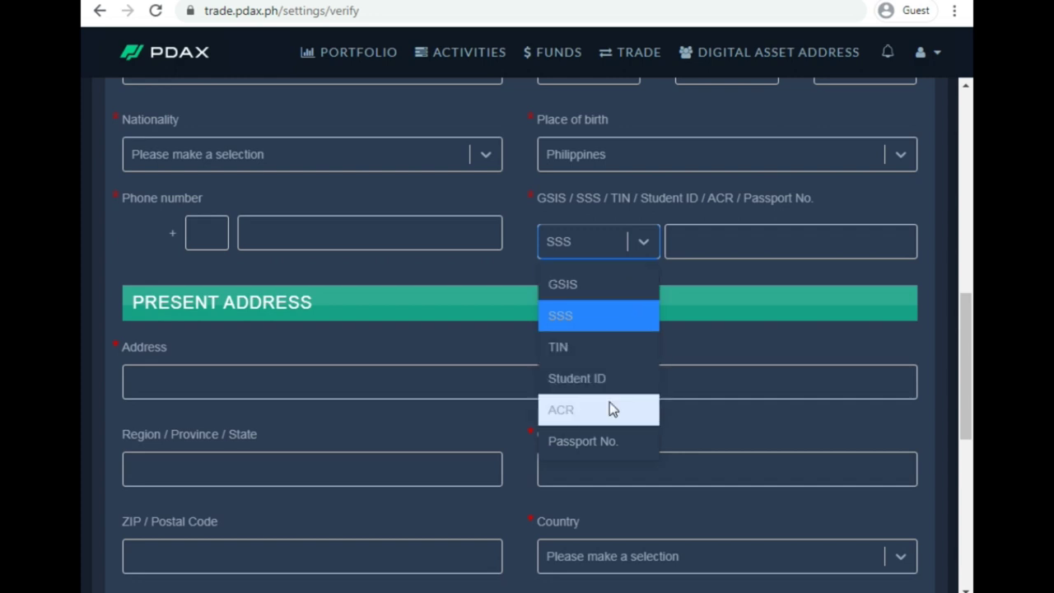
pyautogui.scroll(-1, 605, 420)
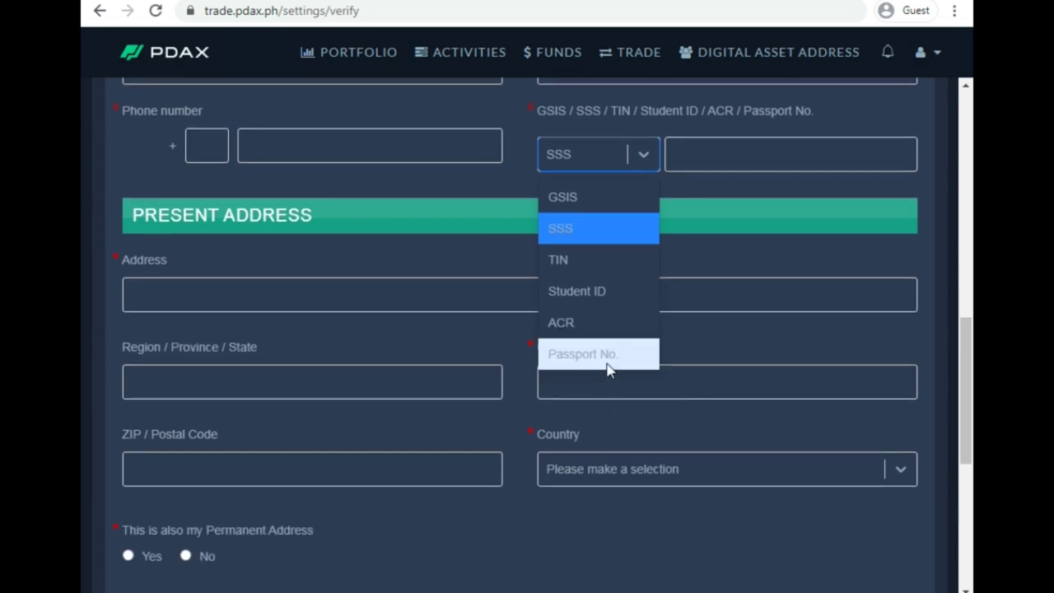
pyautogui.click(466, 343)
pyautogui.scroll(-5, 482, 339)
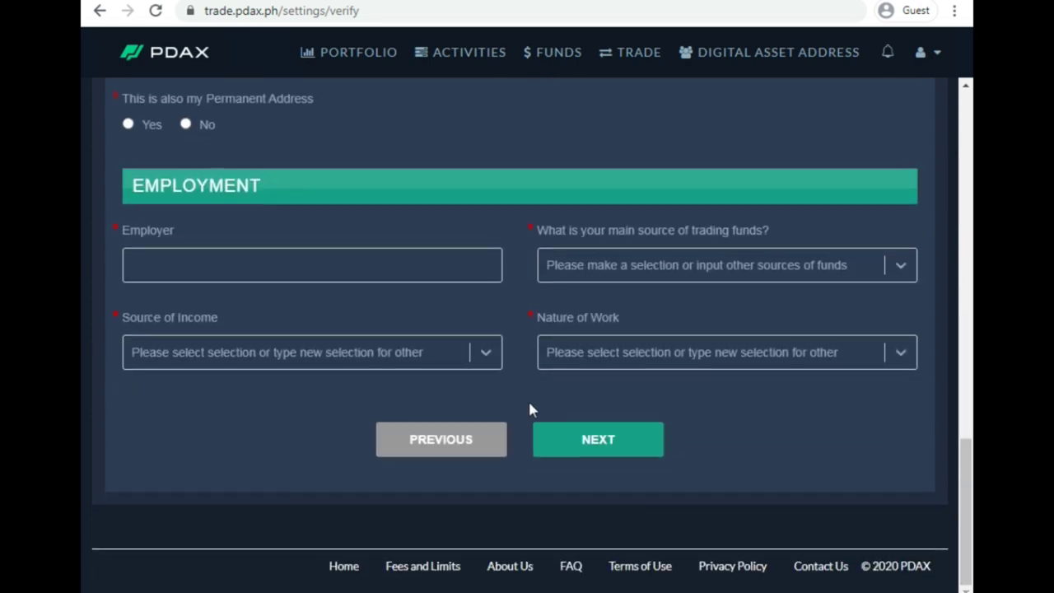
pyautogui.click(585, 439)
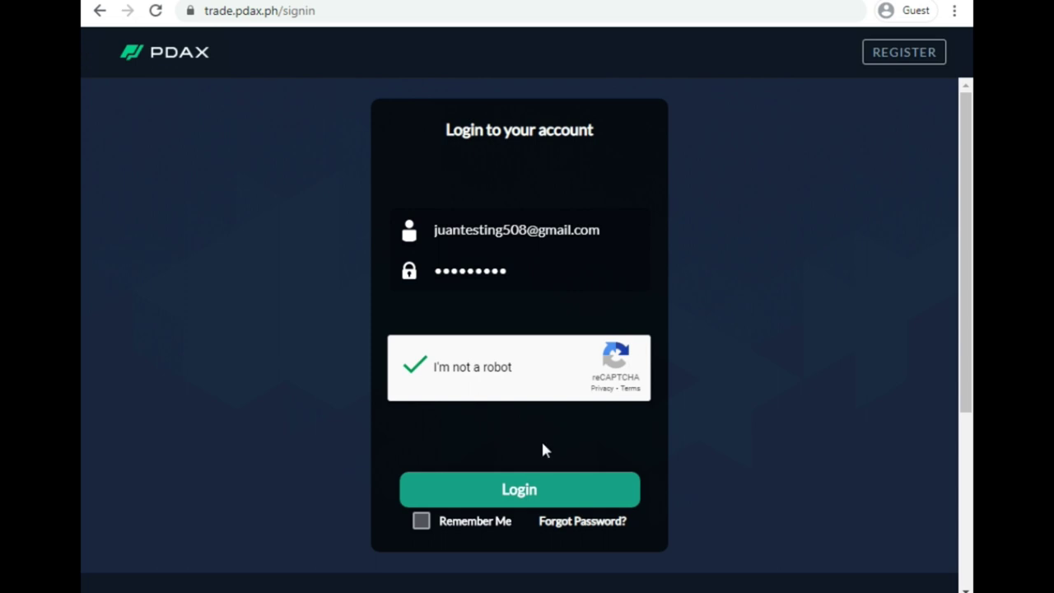
# - Submit the completed sign-in form with email, password and ticked reCAPTCHA to log in
pyautogui.click(551, 502)
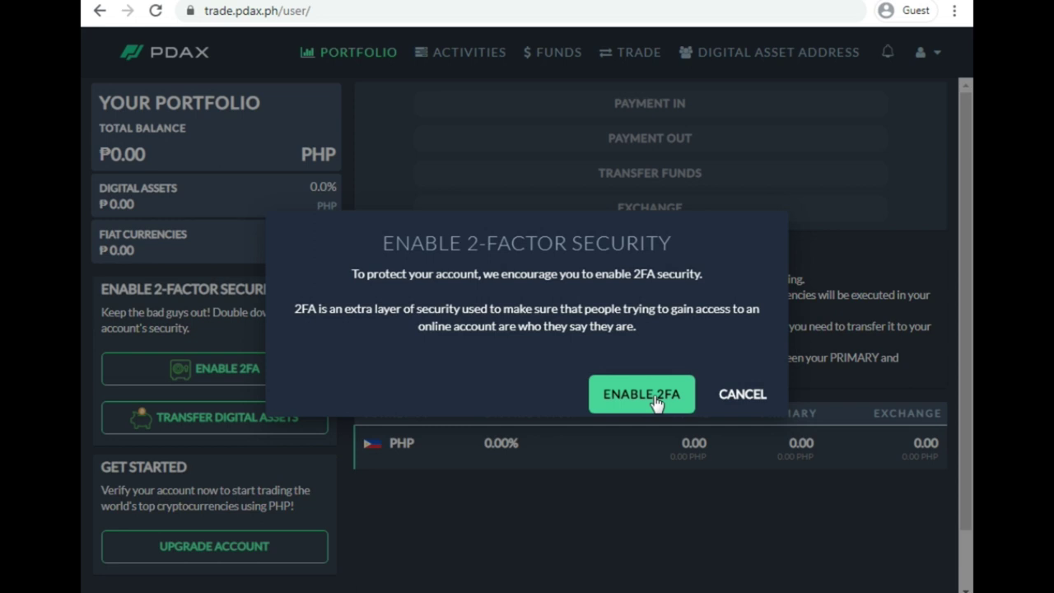
# - Enable 2FA from the prompt, bring up the new OTP authenticator QR code, then cancel it
pyautogui.click(656, 403)
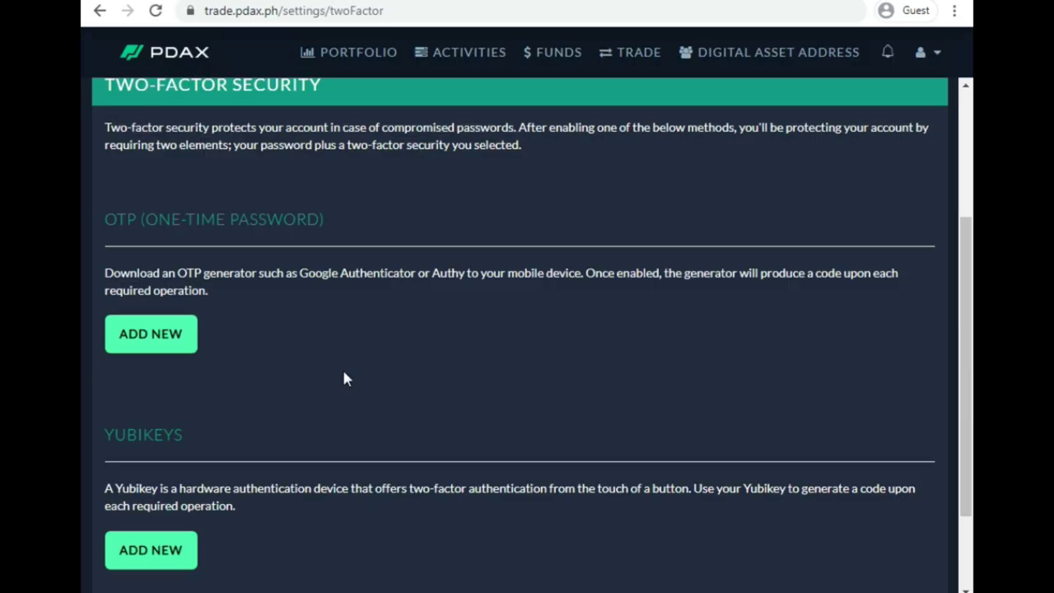
pyautogui.scroll(-1, 313, 366)
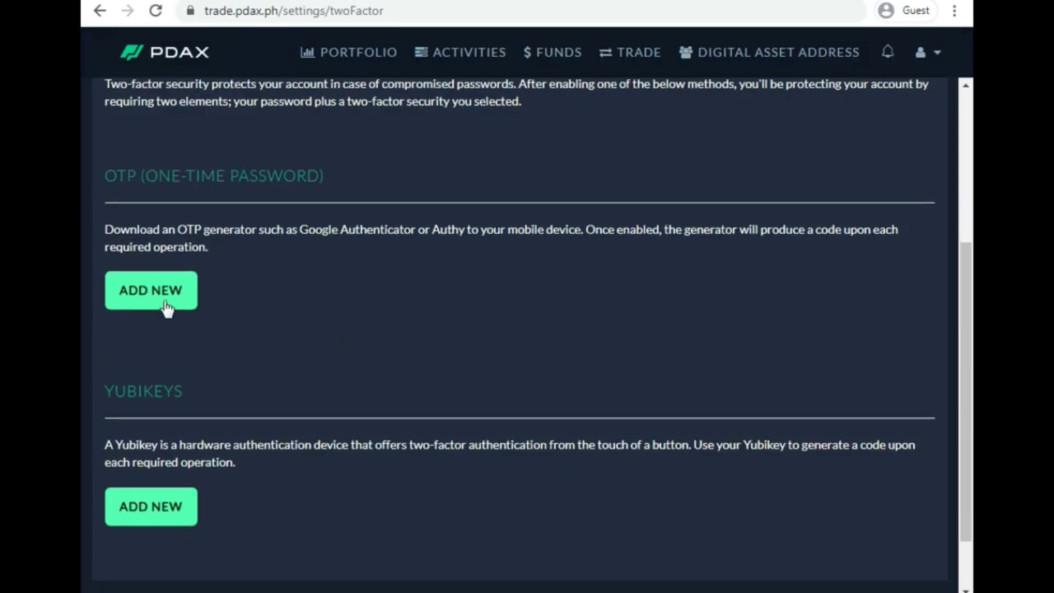
pyautogui.click(156, 293)
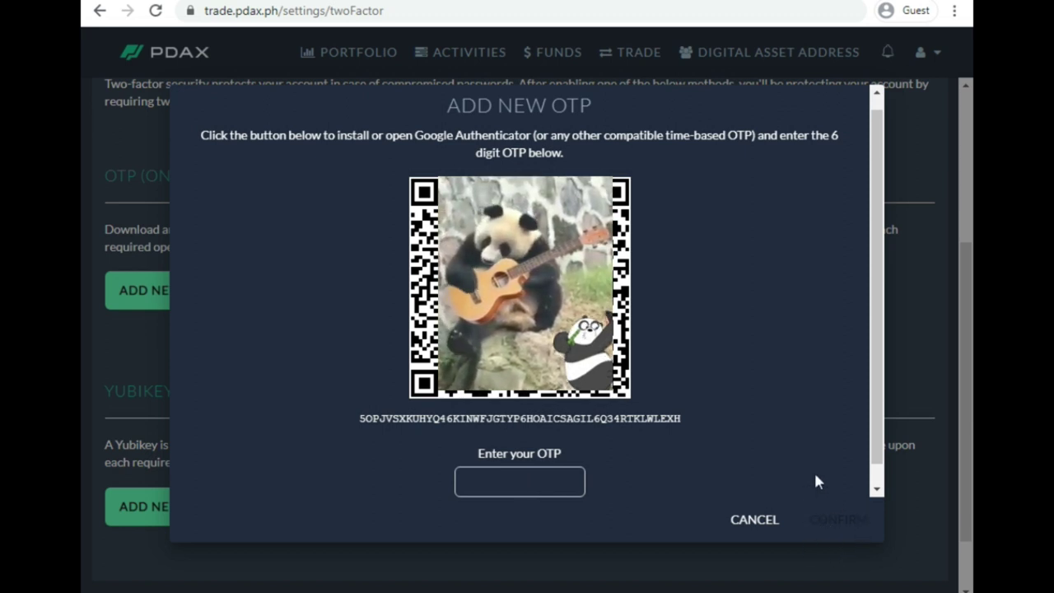
pyautogui.scroll(-1, 813, 482)
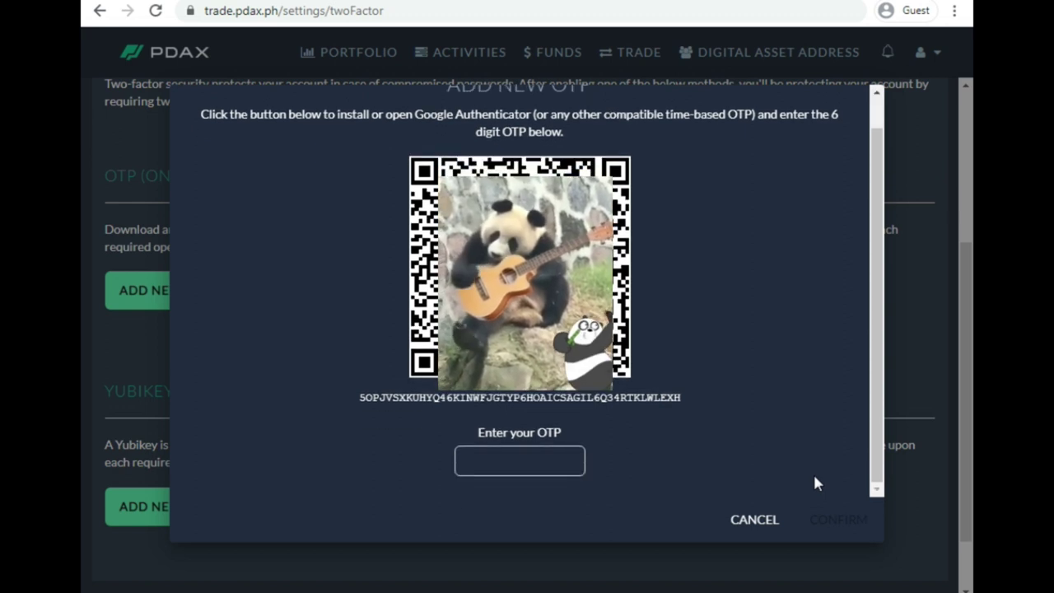
pyautogui.click(762, 520)
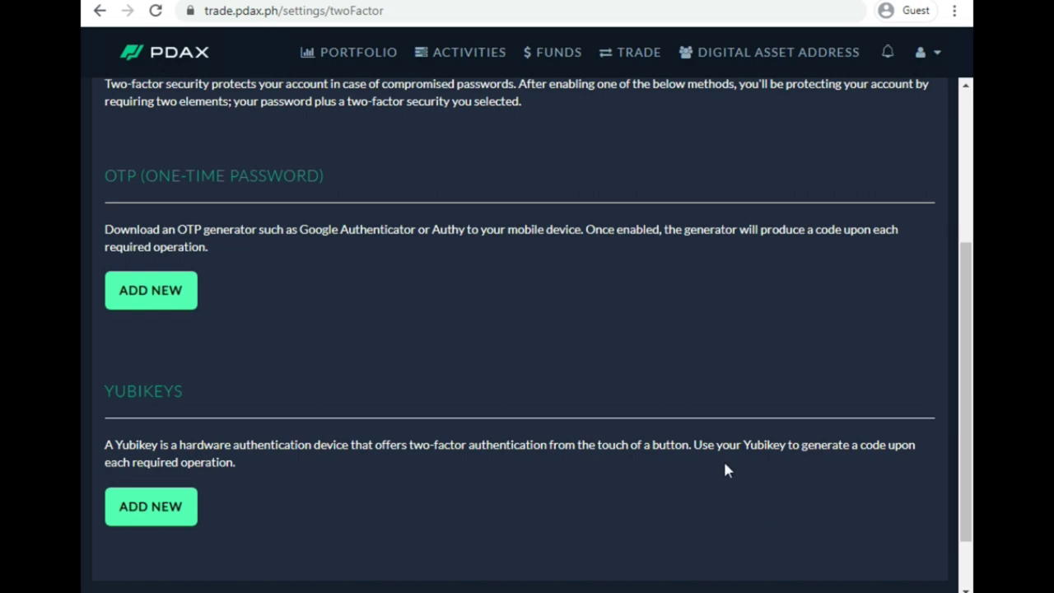
# - Enter the account email address and password on the sign-in page
pyautogui.scroll(3, 697, 442)
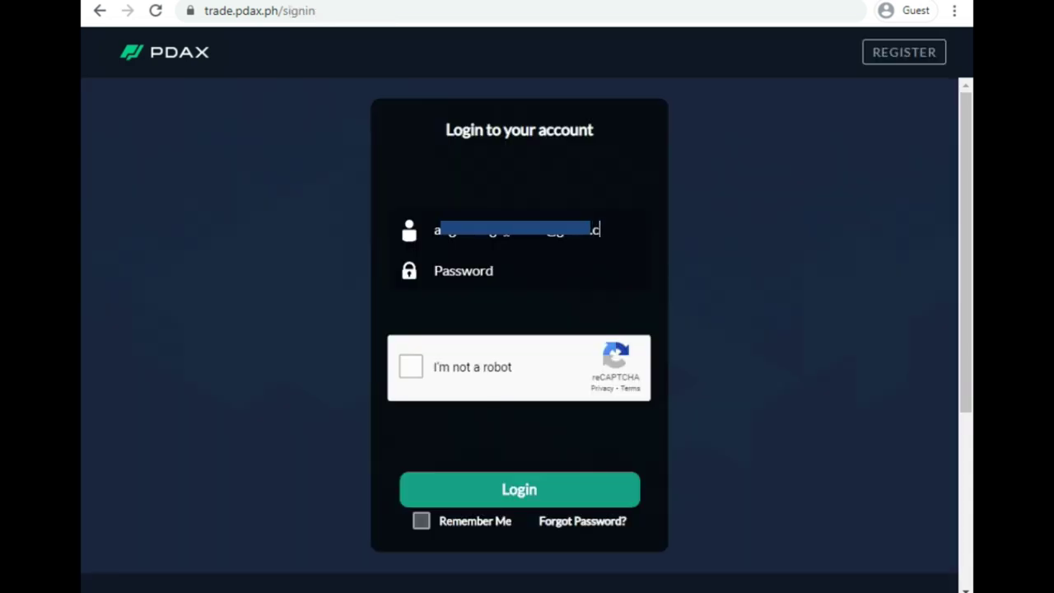
pyautogui.write('com')
pyautogui.press('Tab')
pyautogui.write('•••')
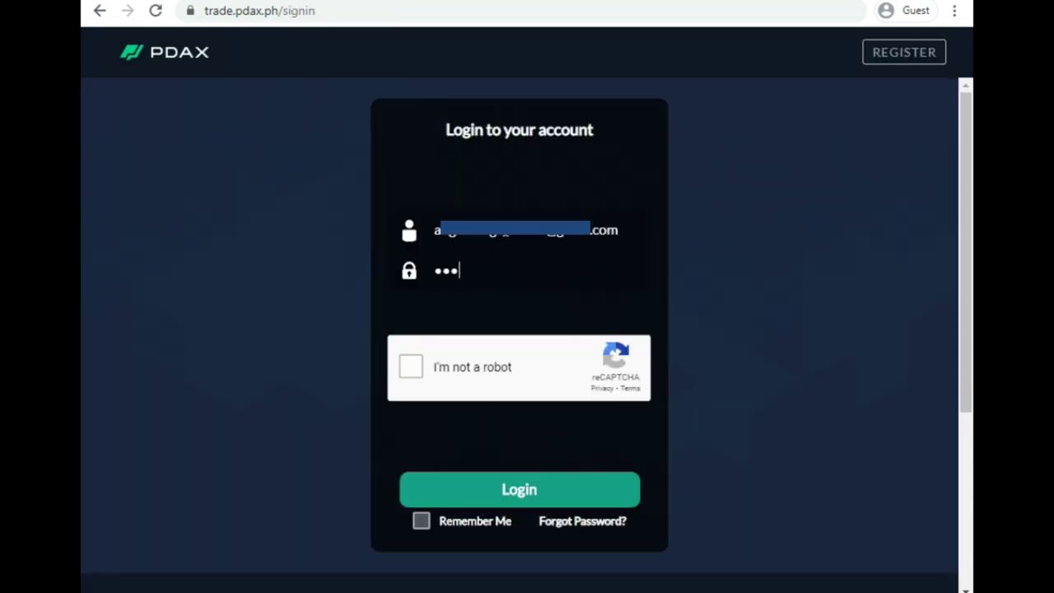
pyautogui.write('••••••')
# - Solve the reCAPTCHA by selecting the traffic-light tiles, verify, and log in
pyautogui.click(416, 372)
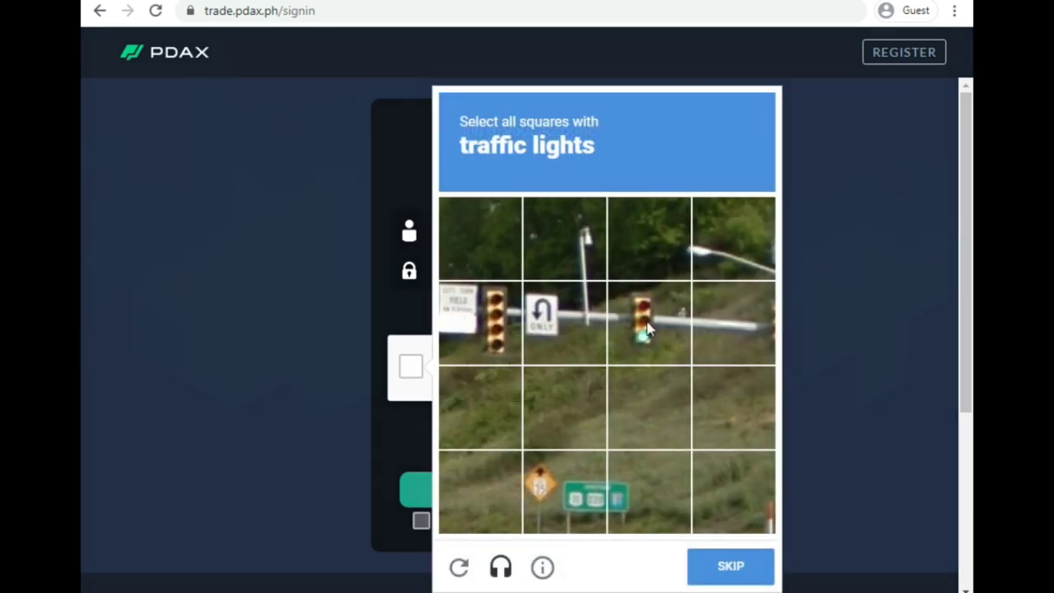
pyautogui.click(500, 323)
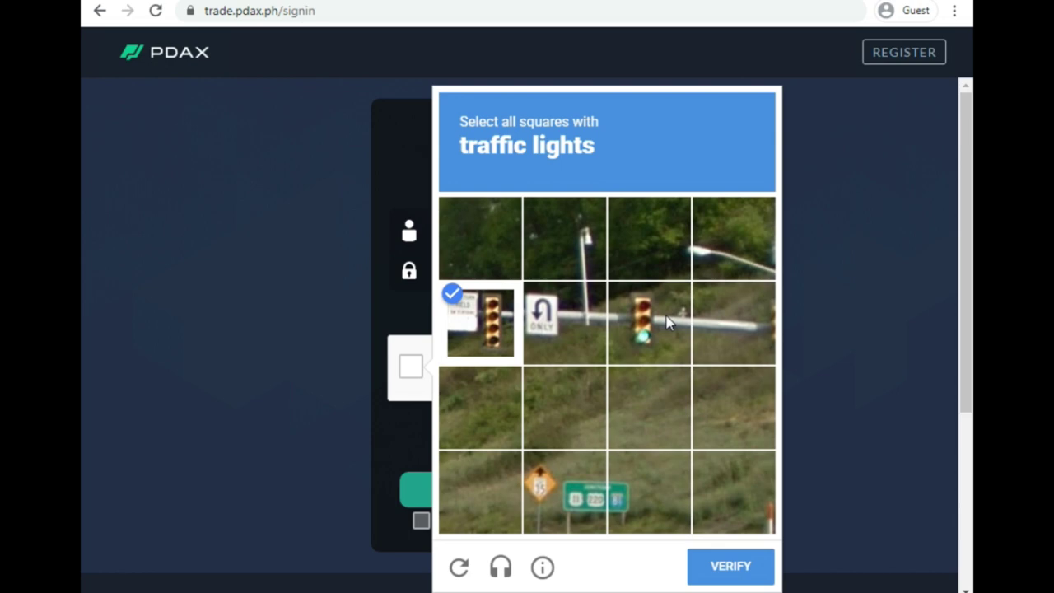
pyautogui.click(668, 322)
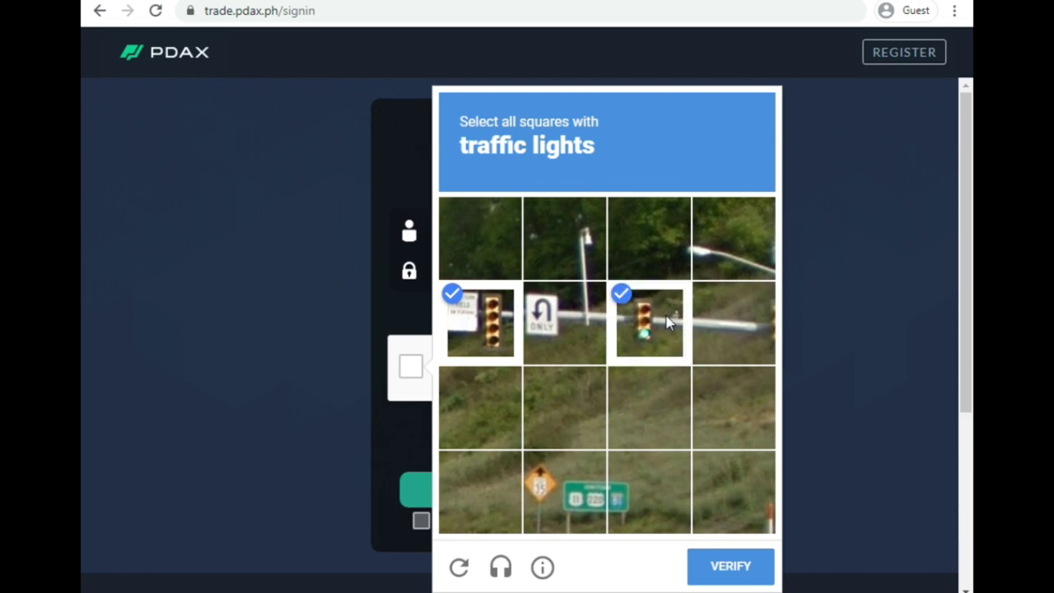
pyautogui.click(730, 567)
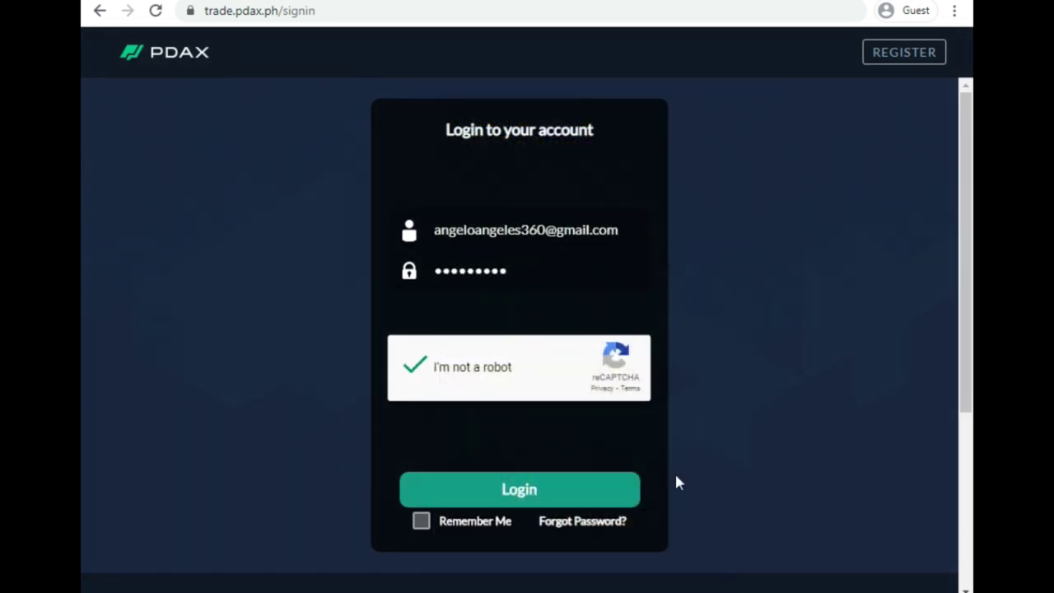
pyautogui.click(525, 496)
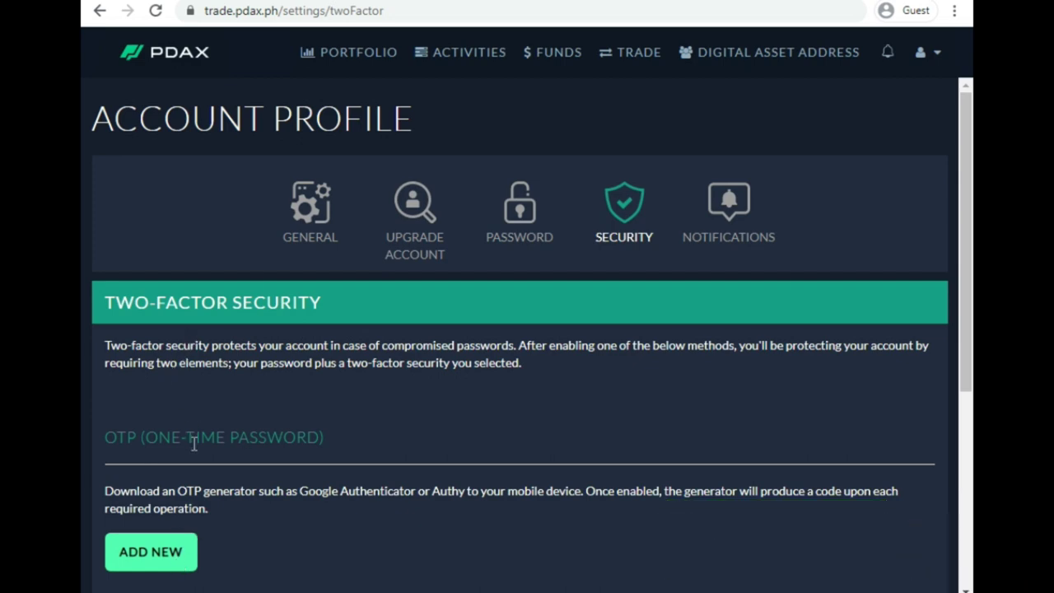
pyautogui.scroll(-2, 194, 443)
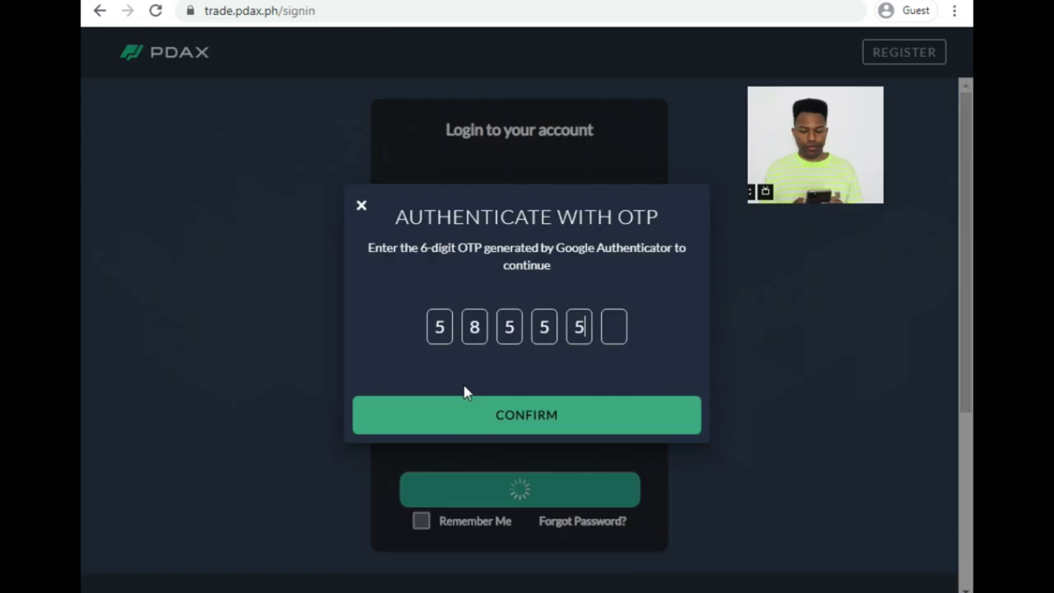
# - Delete the mistyped digits and re-enter the six-digit Google Authenticator code
pyautogui.press('BackSpace')
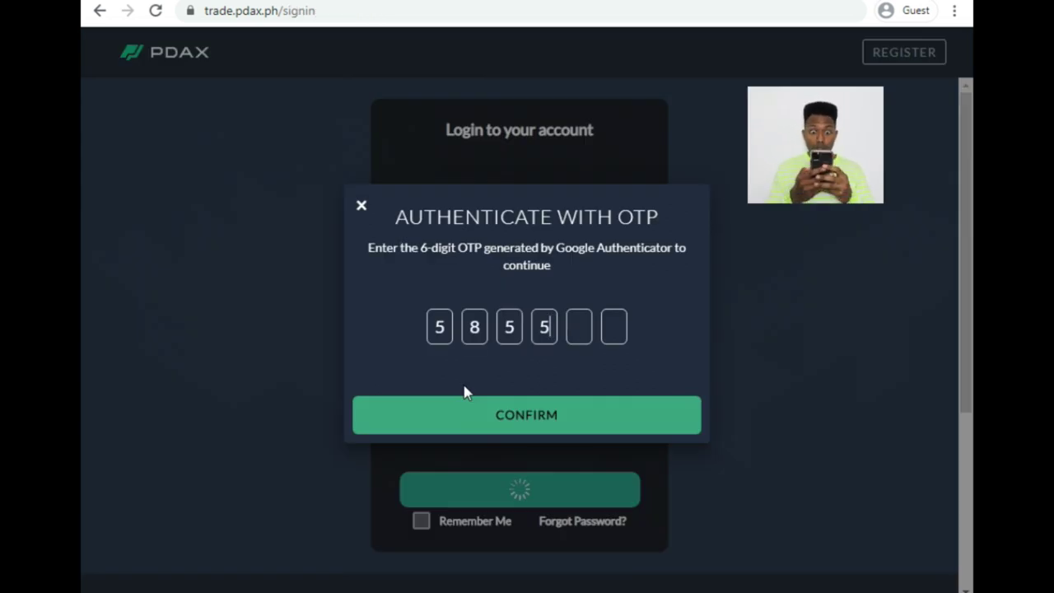
pyautogui.press('BackSpace')
pyautogui.press('BackSpace')
pyautogui.press('BackSpace')
pyautogui.write('9')
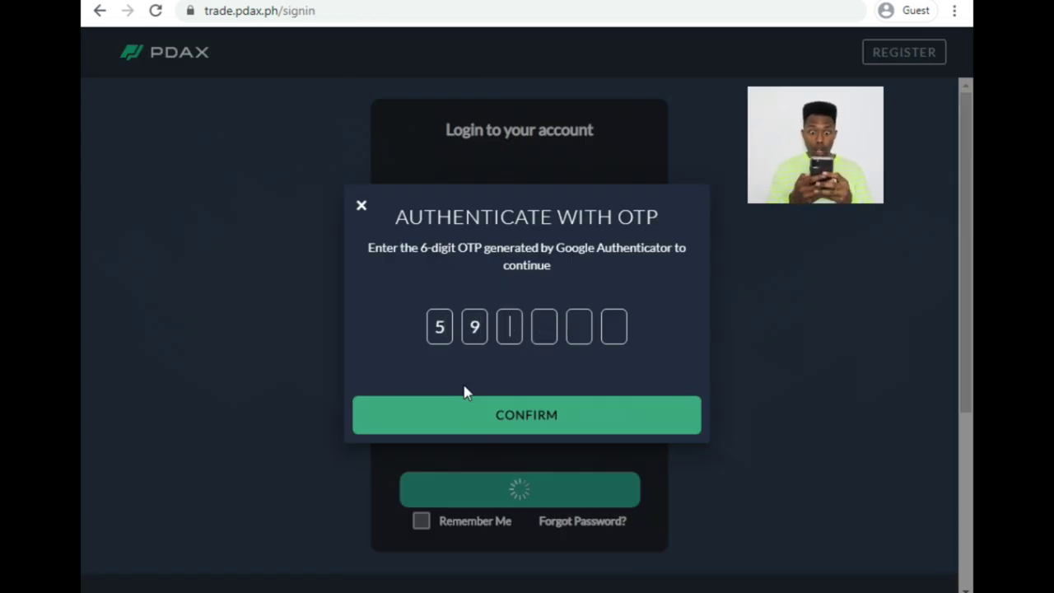
pyautogui.write('4107')
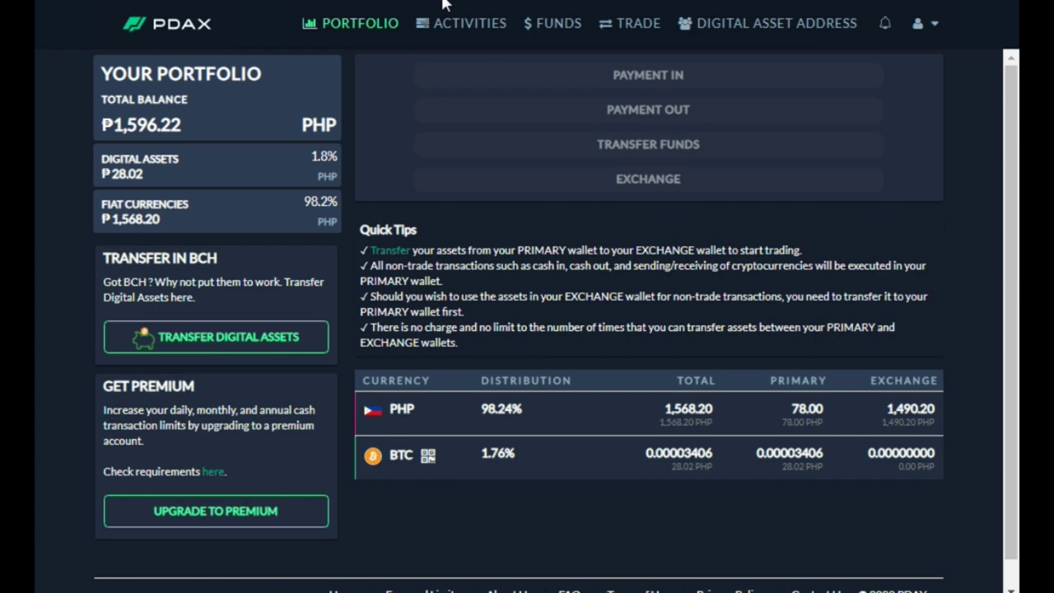
# - In Manage Funds, choose Payment In with PHP as currency and open its Cash-In options
pyautogui.click(552, 29)
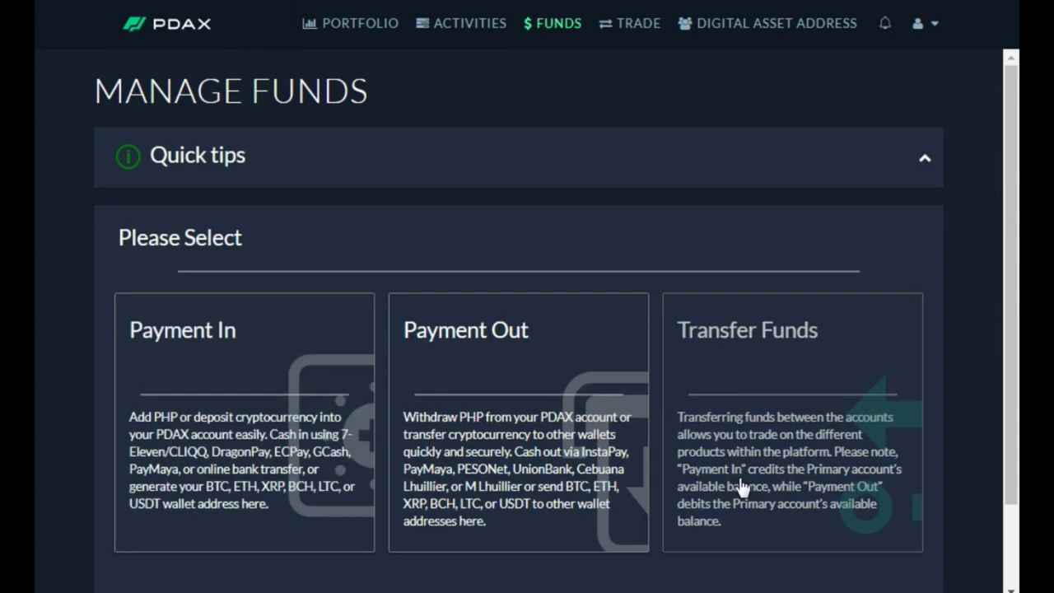
pyautogui.click(298, 484)
pyautogui.scroll(-1, 329, 362)
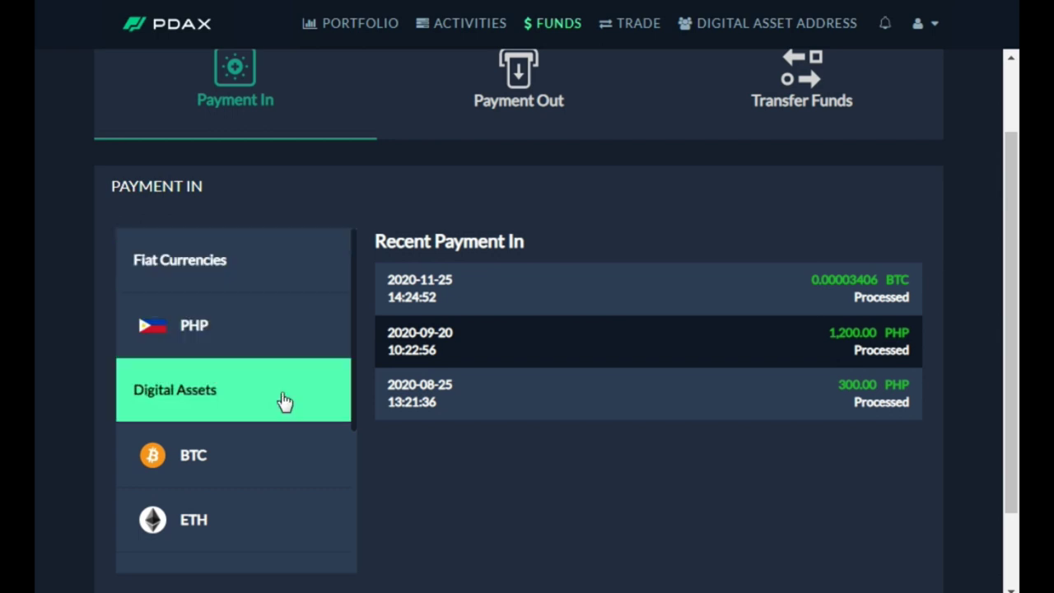
pyautogui.click(230, 346)
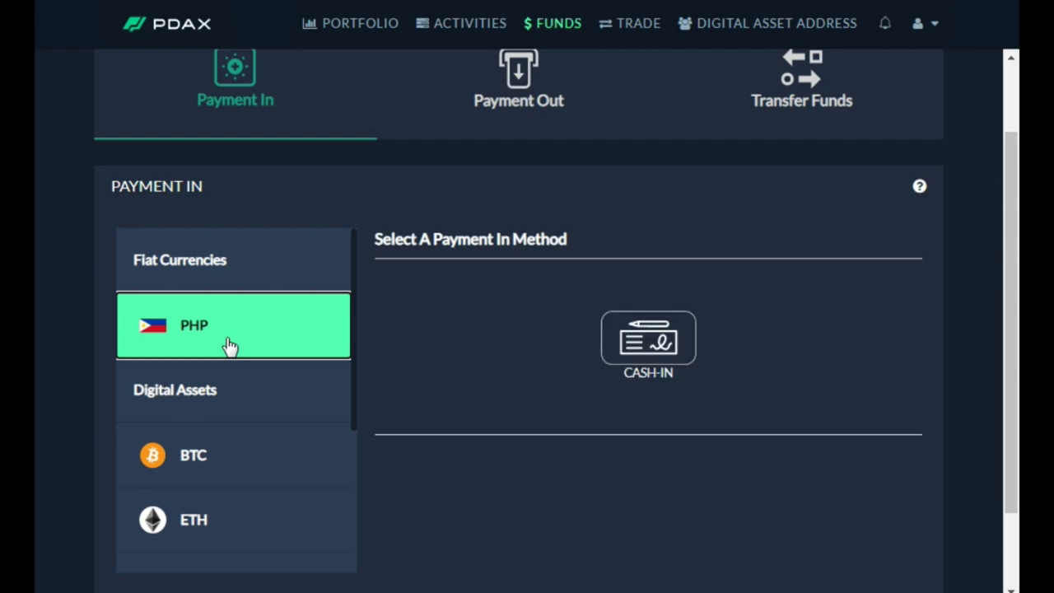
pyautogui.click(621, 346)
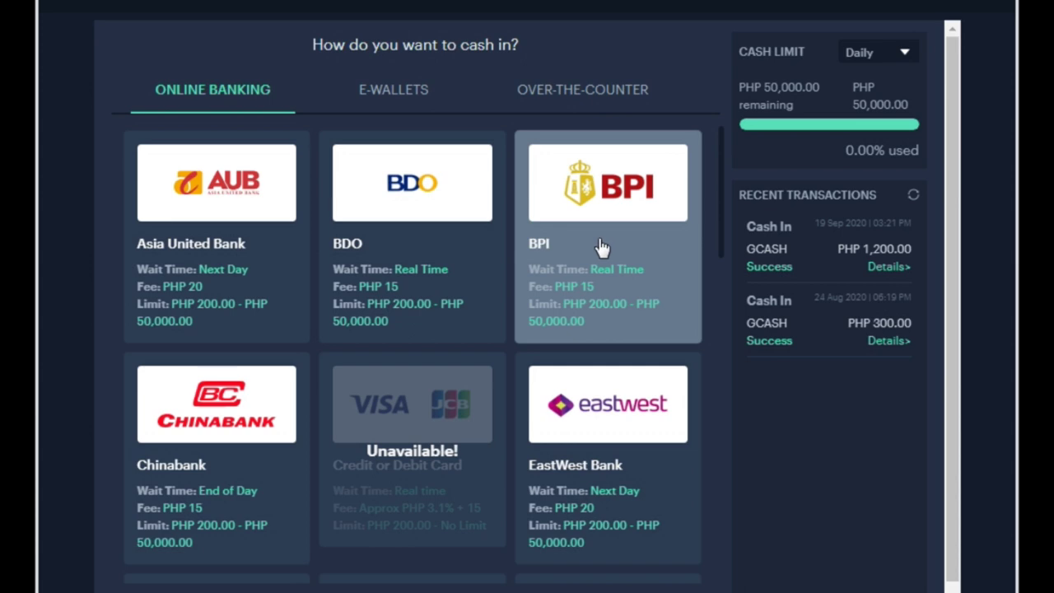
# - Scroll through the Online Banking cash-in list of banks, fees and limits
pyautogui.scroll(-5, 600, 249)
pyautogui.scroll(-8, 599, 249)
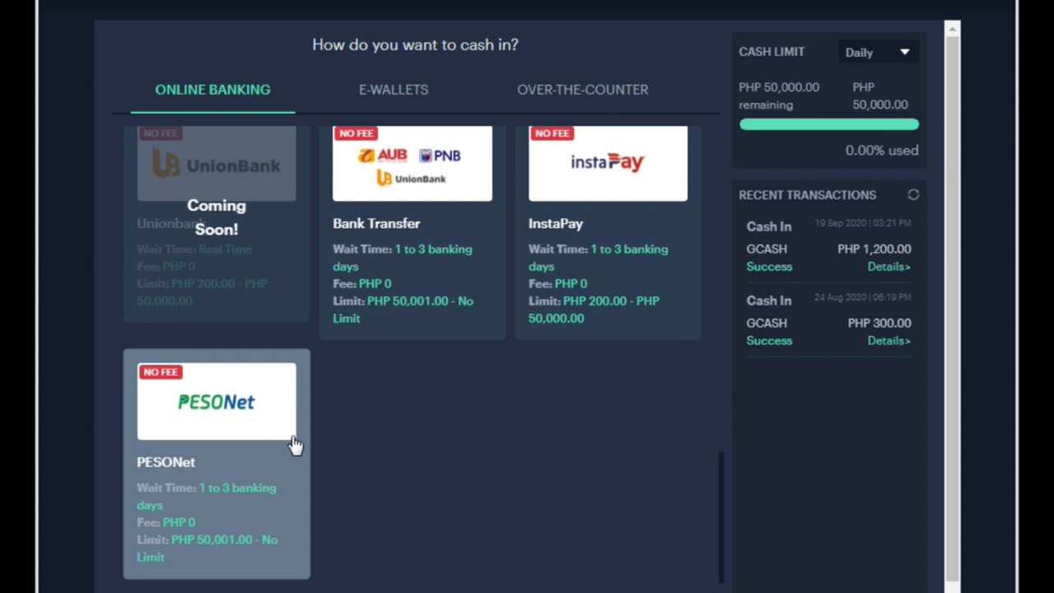
pyautogui.scroll(-1, 458, 490)
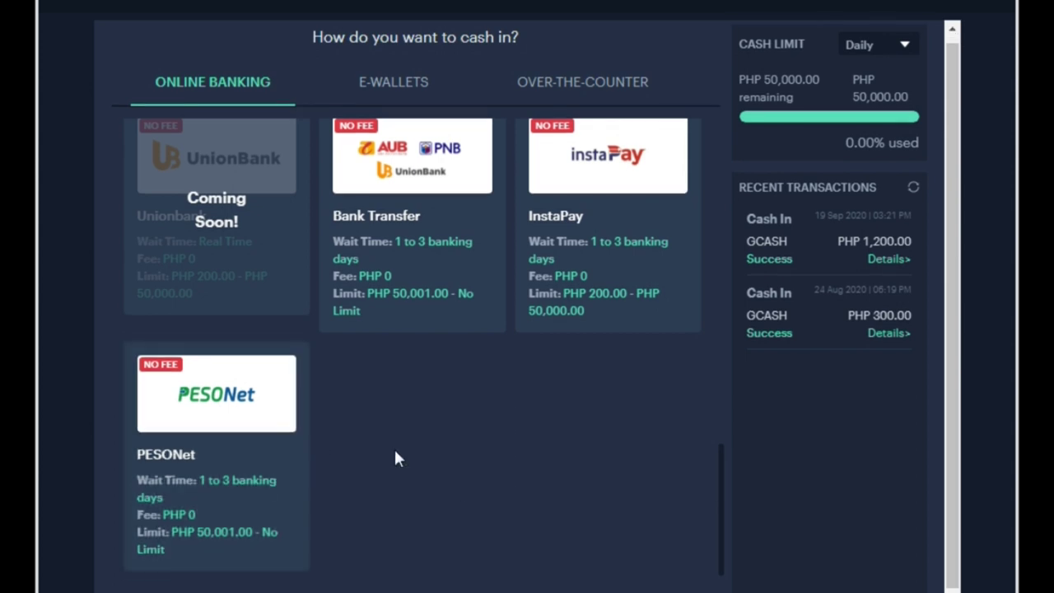
pyautogui.scroll(8, 548, 448)
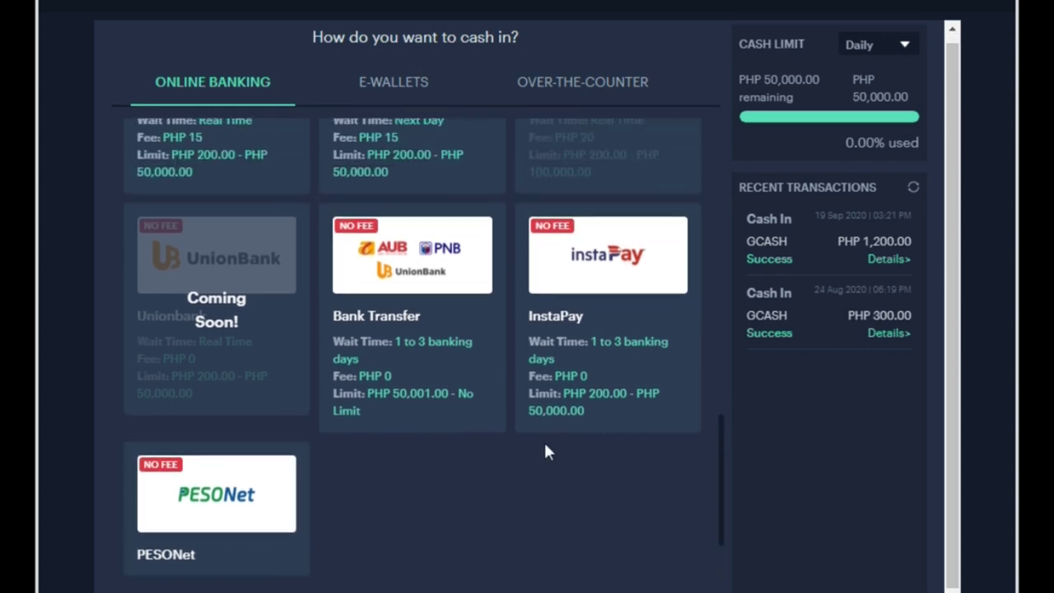
pyautogui.scroll(3, 536, 447)
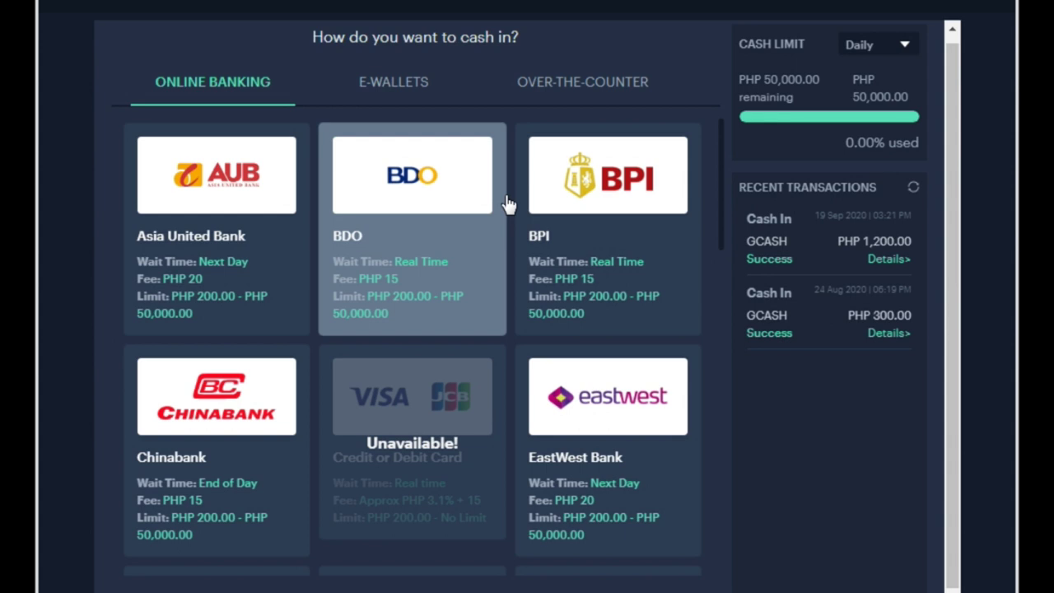
pyautogui.scroll(1, 424, 302)
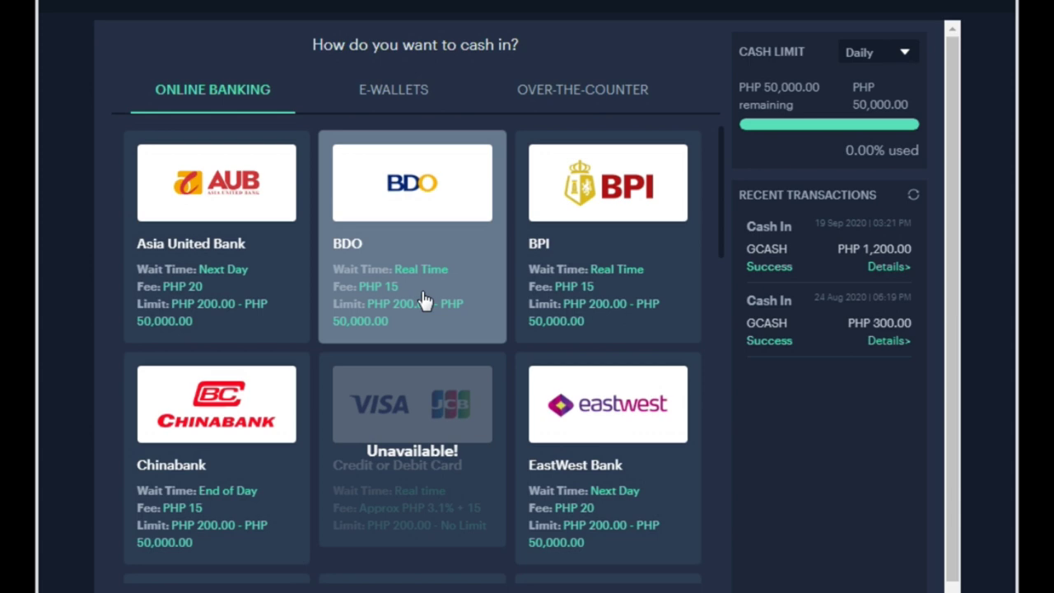
pyautogui.scroll(-8, 425, 301)
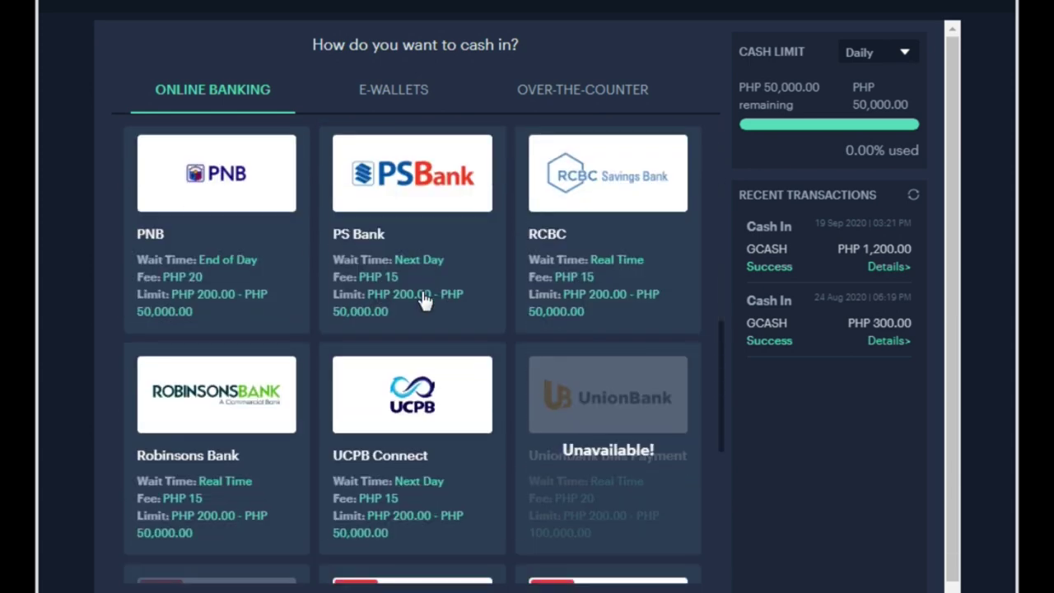
pyautogui.scroll(-5, 425, 301)
pyautogui.scroll(-1, 425, 301)
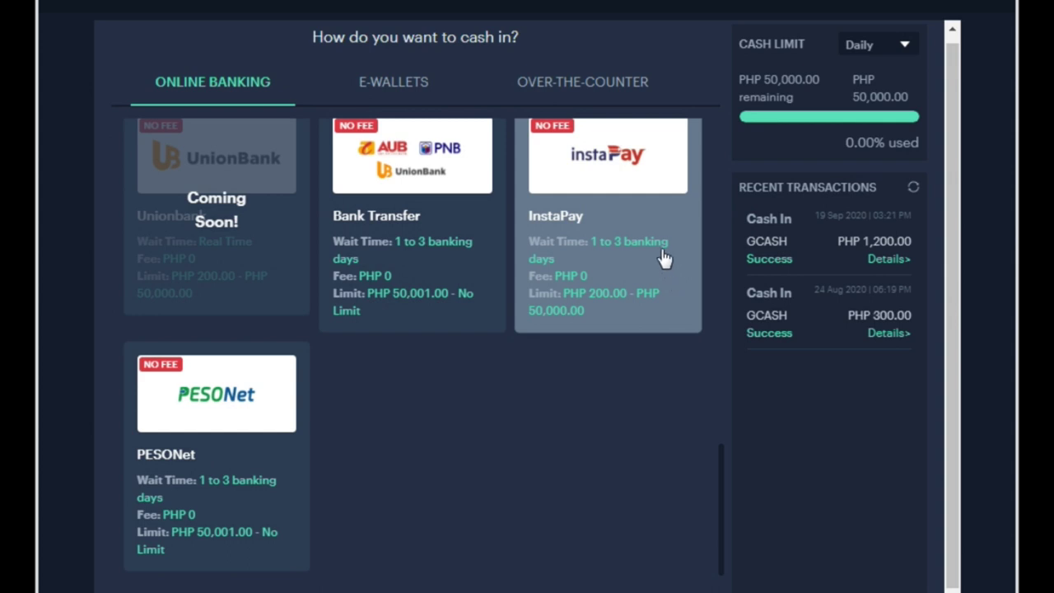
# - View the E-Wallets and Over-the-Counter cash-in options
pyautogui.click(409, 85)
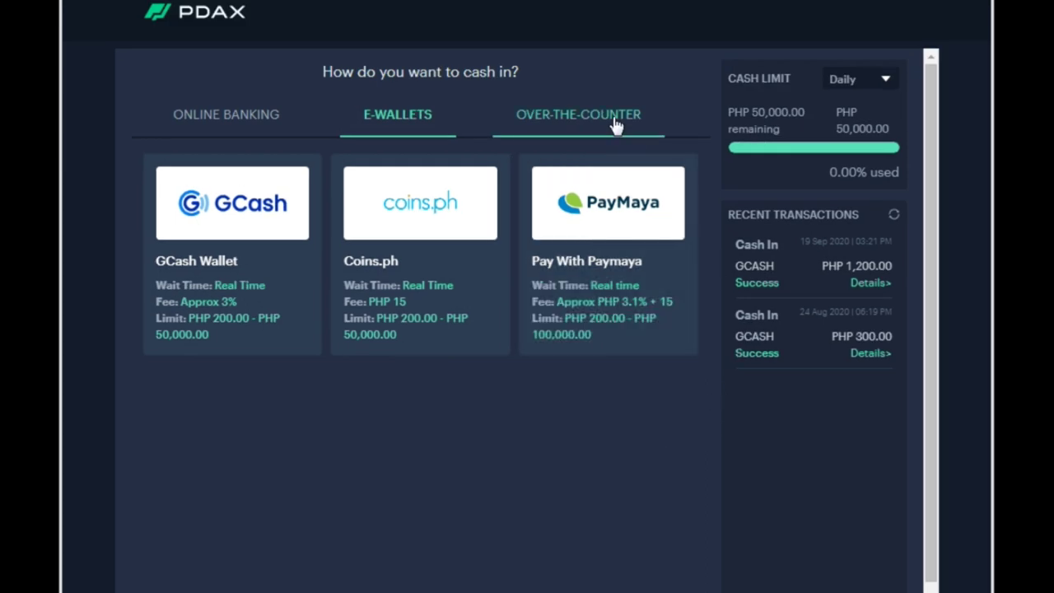
pyautogui.click(616, 125)
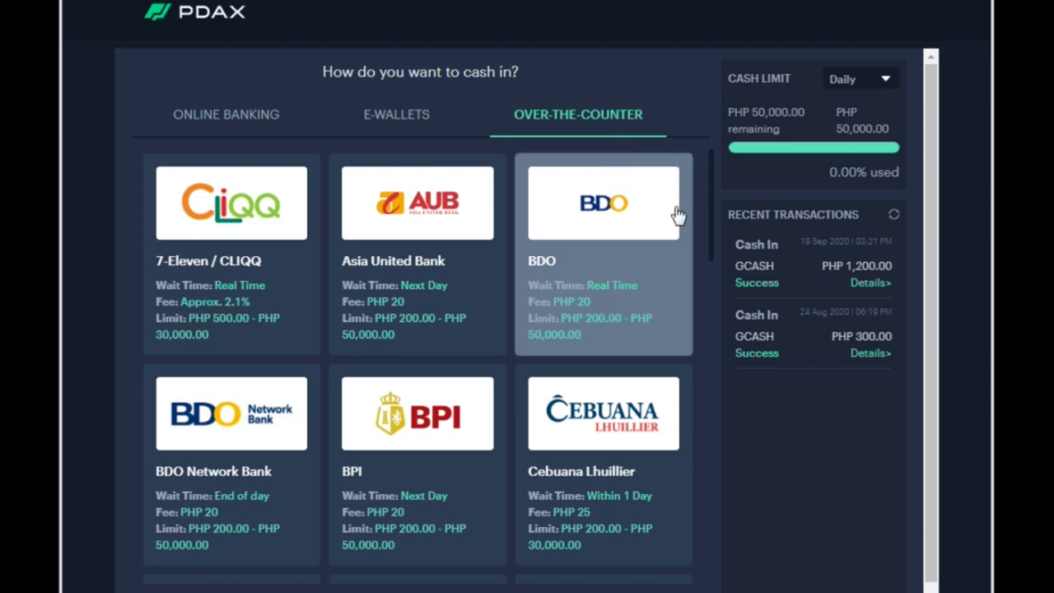
pyautogui.scroll(-7, 699, 231)
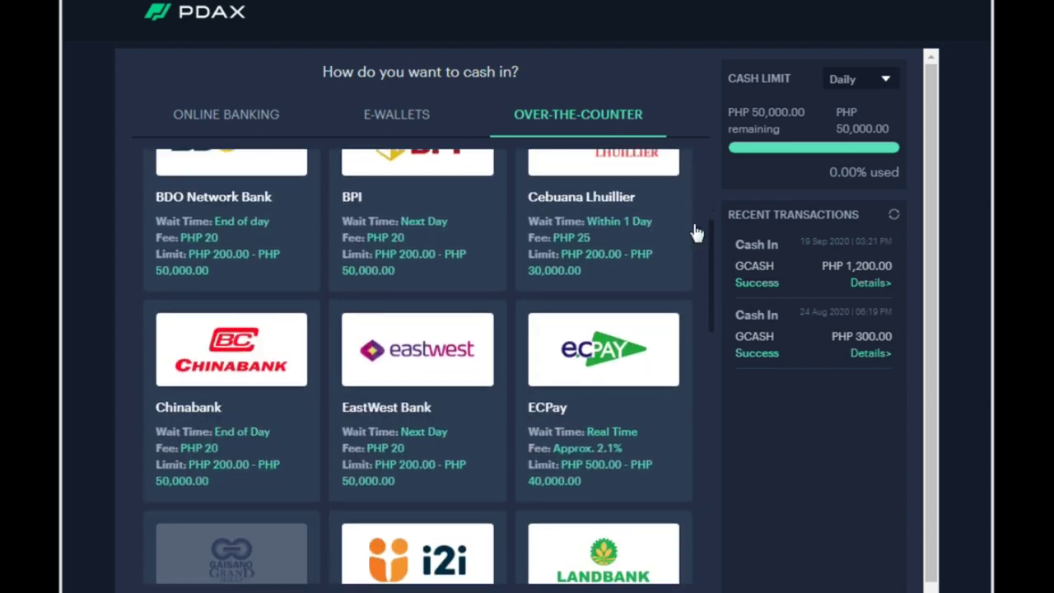
pyautogui.scroll(-8, 690, 233)
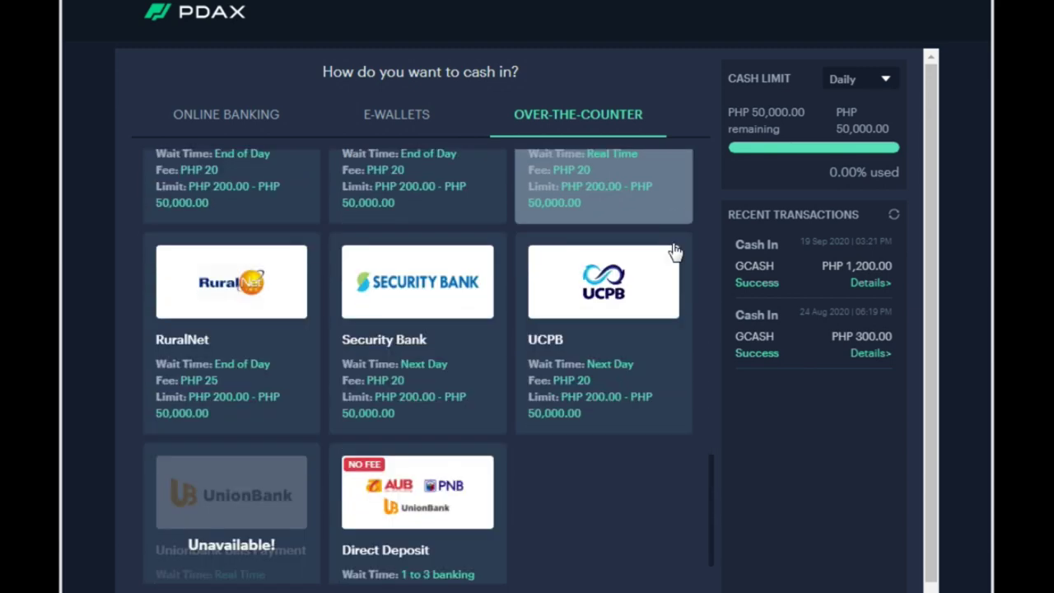
pyautogui.scroll(-1, 664, 267)
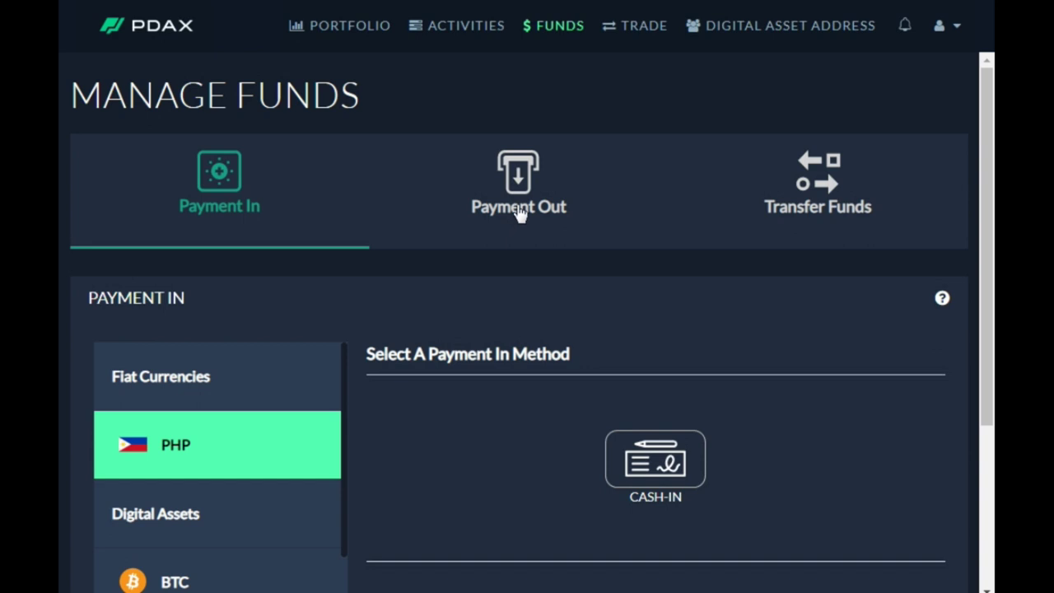
# - Switch to Payment Out, select PHP, and open the Cash-Out page
pyautogui.click(520, 212)
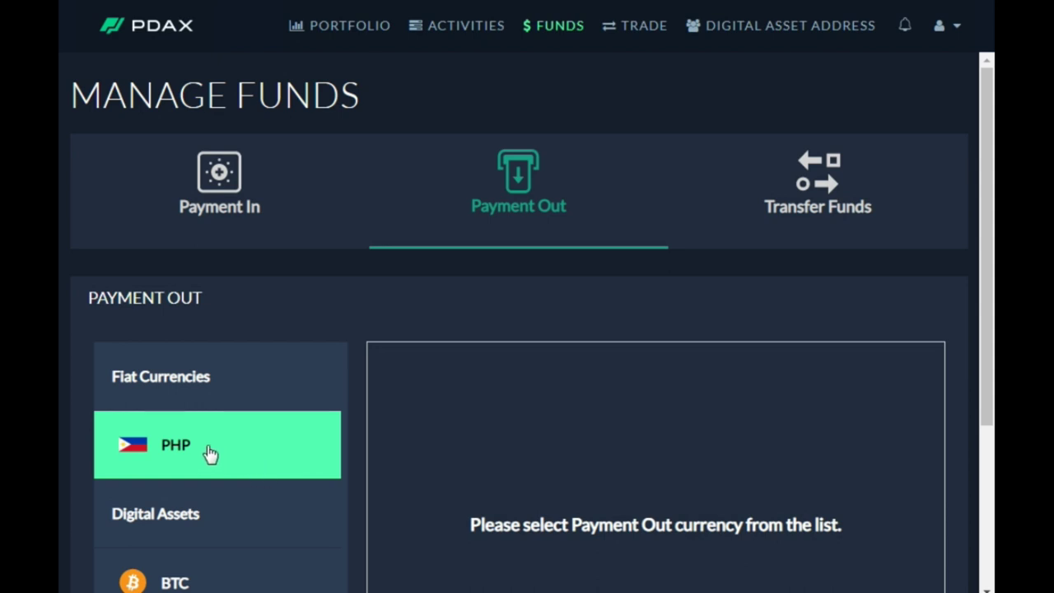
pyautogui.click(168, 449)
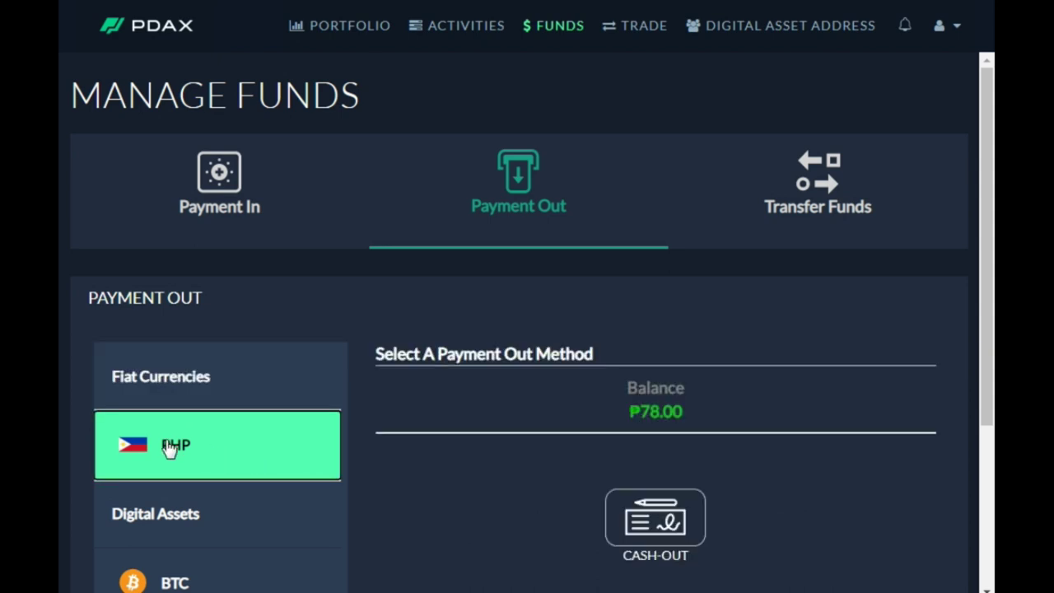
pyautogui.click(655, 519)
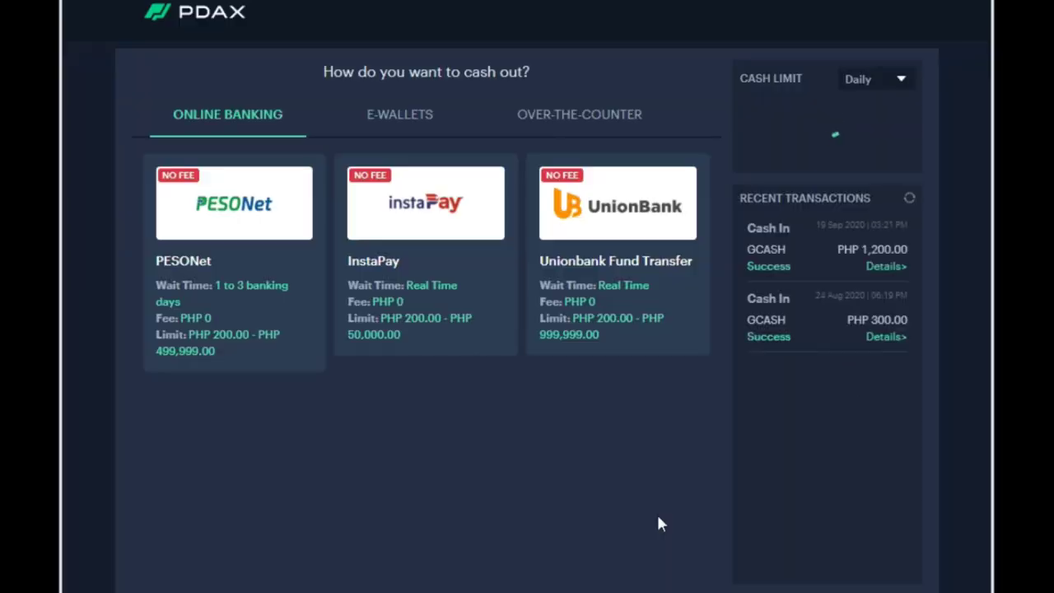
# - Compare the Over-the-Counter, E-Wallets and Online Banking cash-out options
pyautogui.click(533, 114)
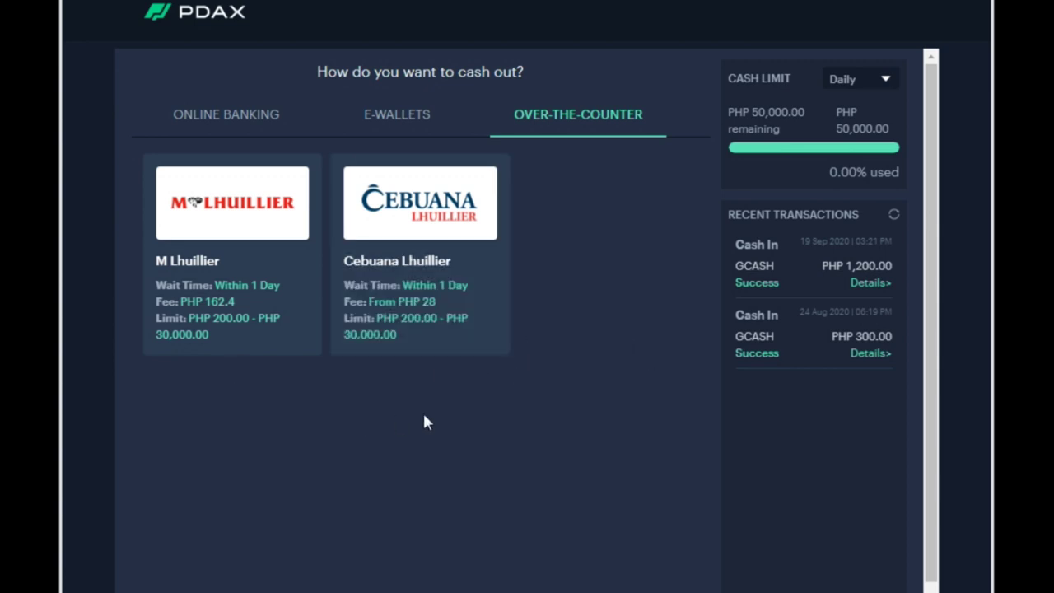
pyautogui.click(416, 120)
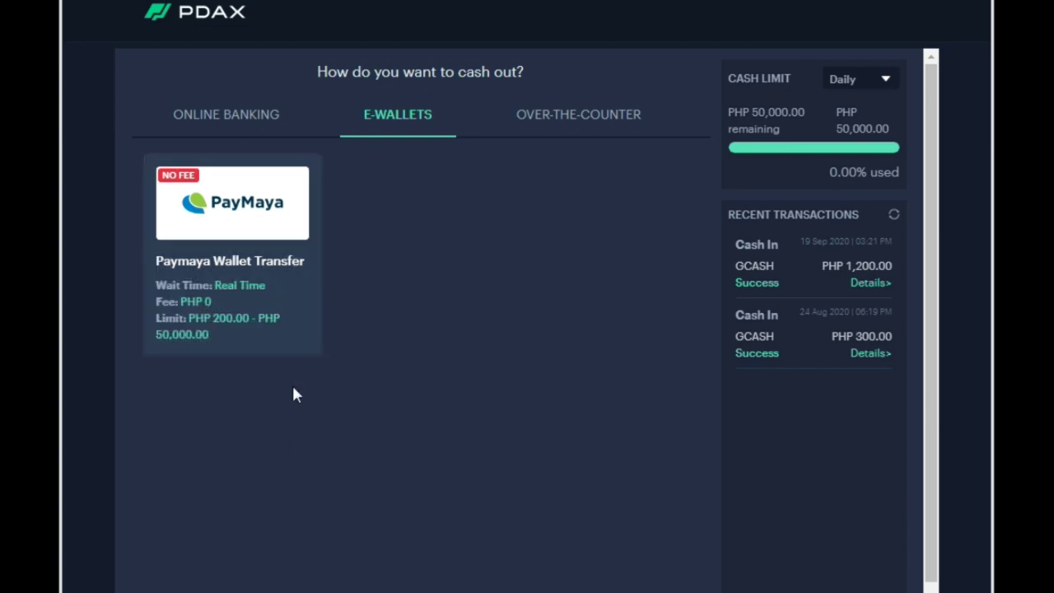
pyautogui.click(232, 124)
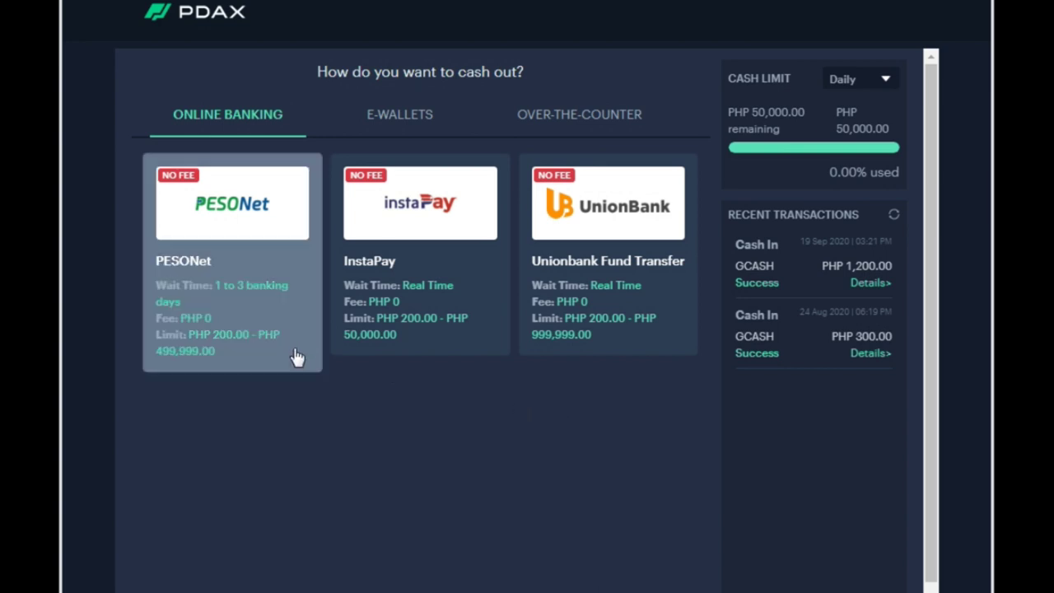
# - Open the InstaPay cash-out form, pick GCash from the Bank list, and review the PHP 0.00 fees
pyautogui.click(406, 321)
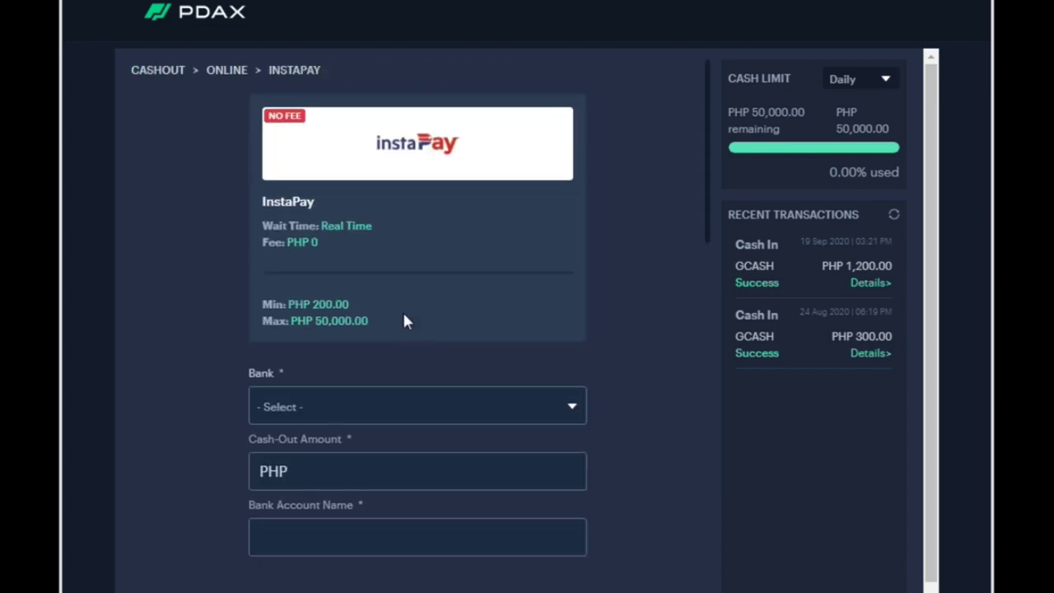
pyautogui.scroll(-2, 404, 320)
pyautogui.click(454, 233)
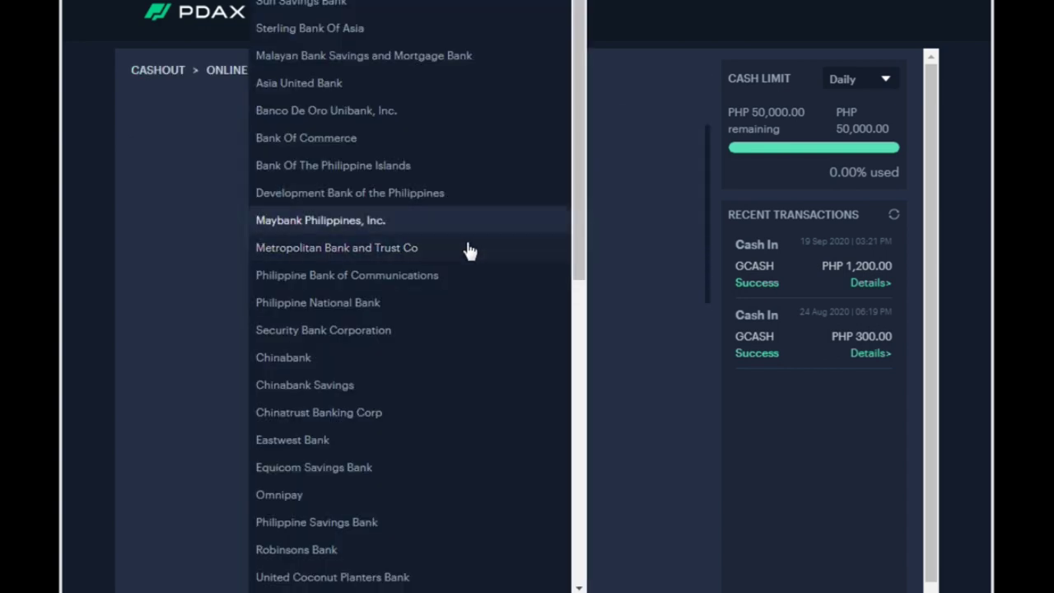
pyautogui.scroll(-6, 471, 245)
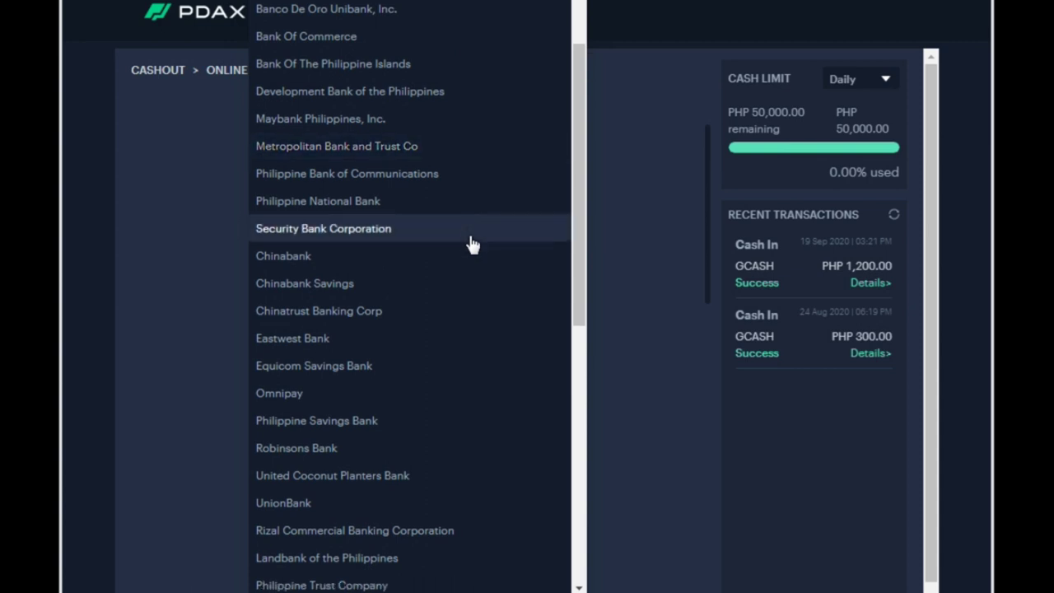
pyautogui.scroll(-3, 469, 262)
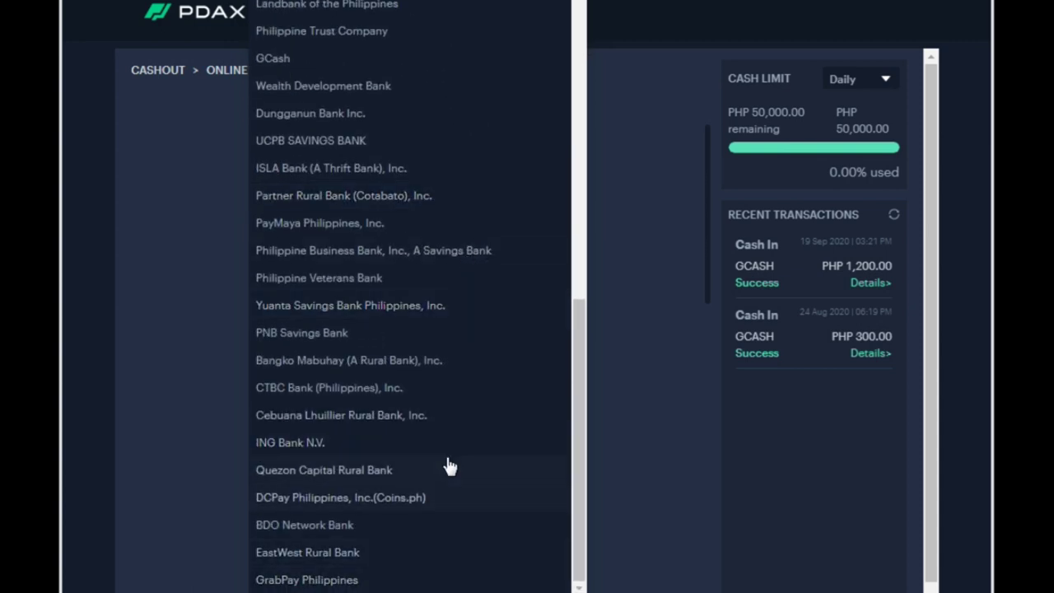
pyautogui.scroll(4, 437, 437)
pyautogui.scroll(1, 432, 433)
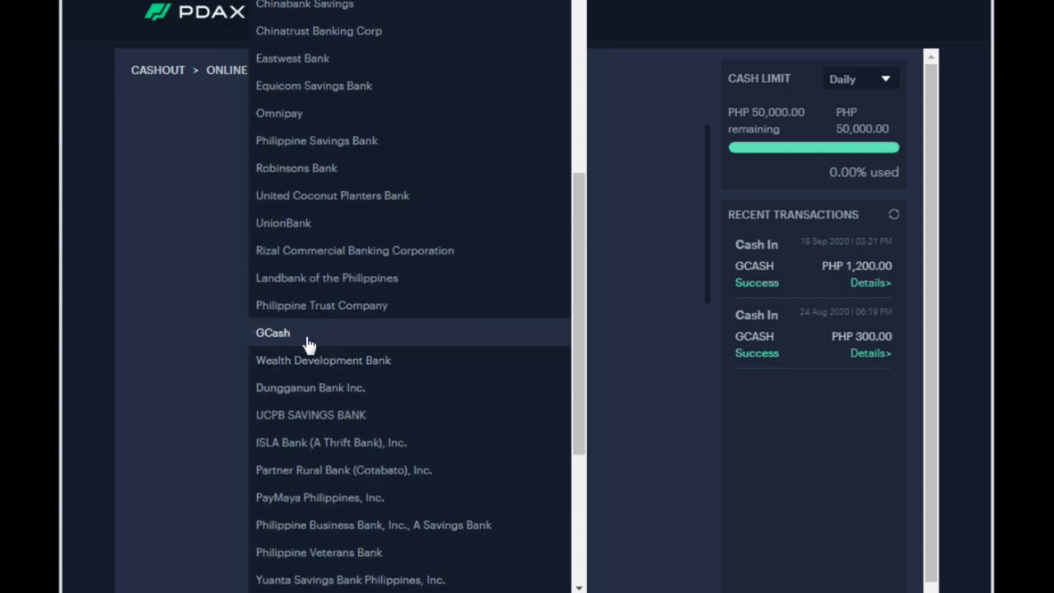
pyautogui.click(308, 337)
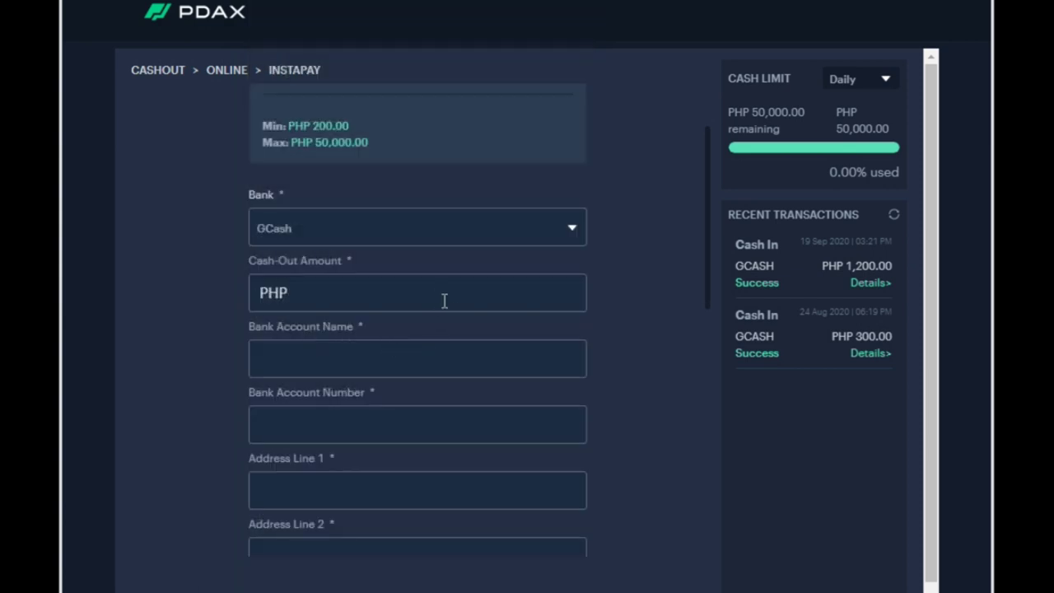
pyautogui.scroll(-8, 450, 346)
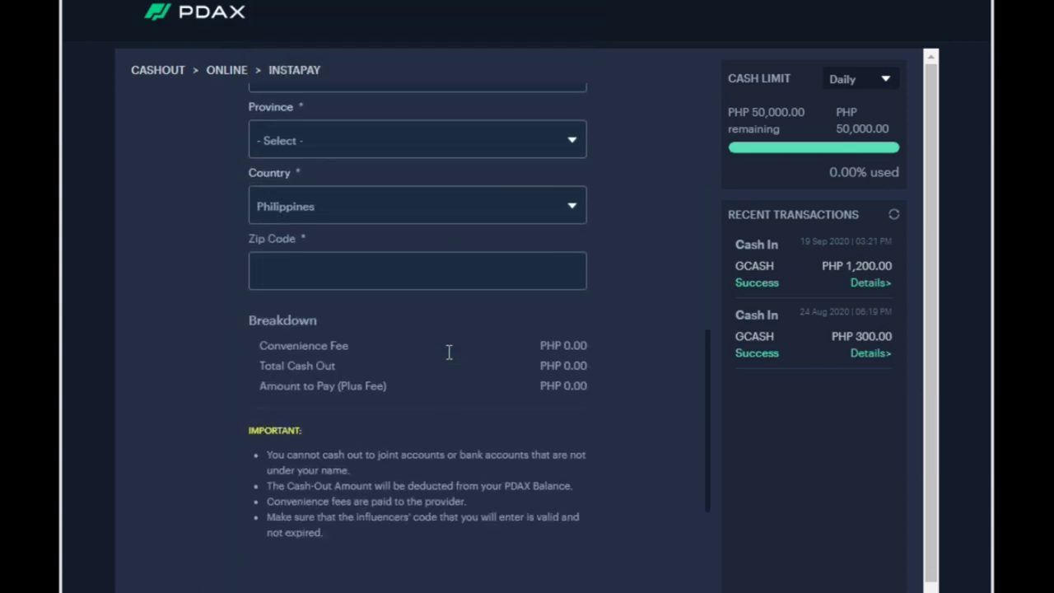
pyautogui.scroll(-1, 447, 360)
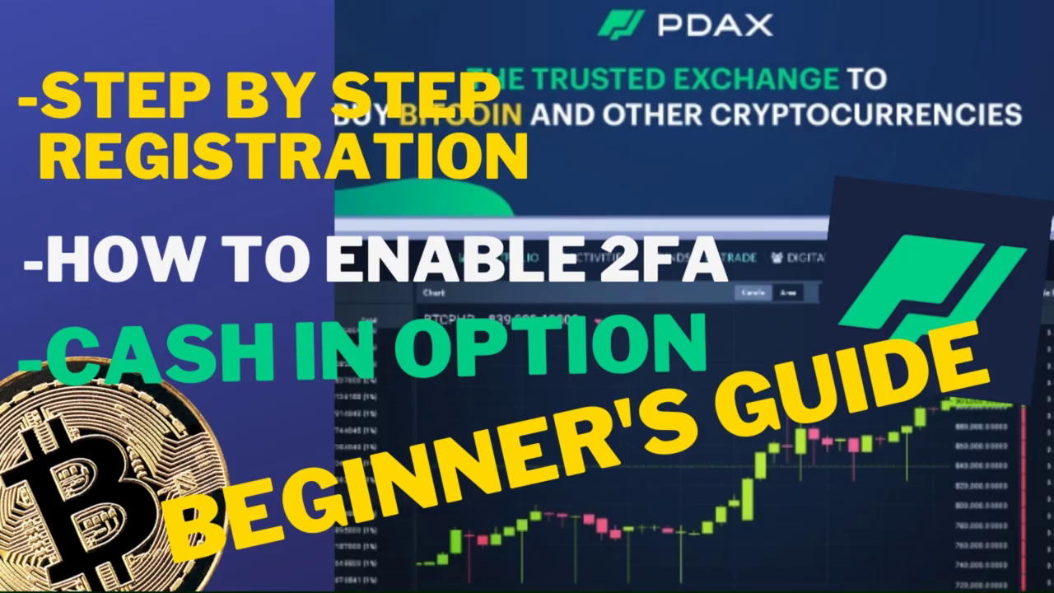